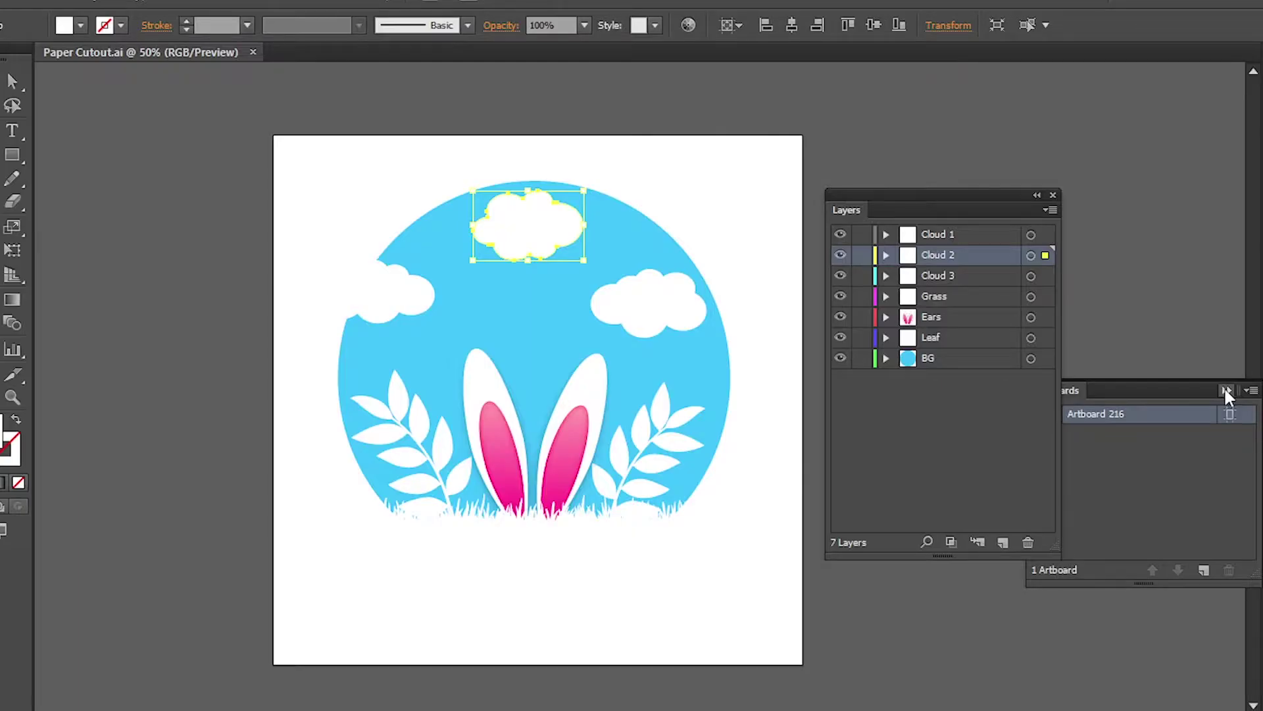
Step: Put away the Artboards panel and toggle the visibility of Cloud 1, Cloud 2 and Cloud 3 to examine each cloud layer
left_click(1224, 387)
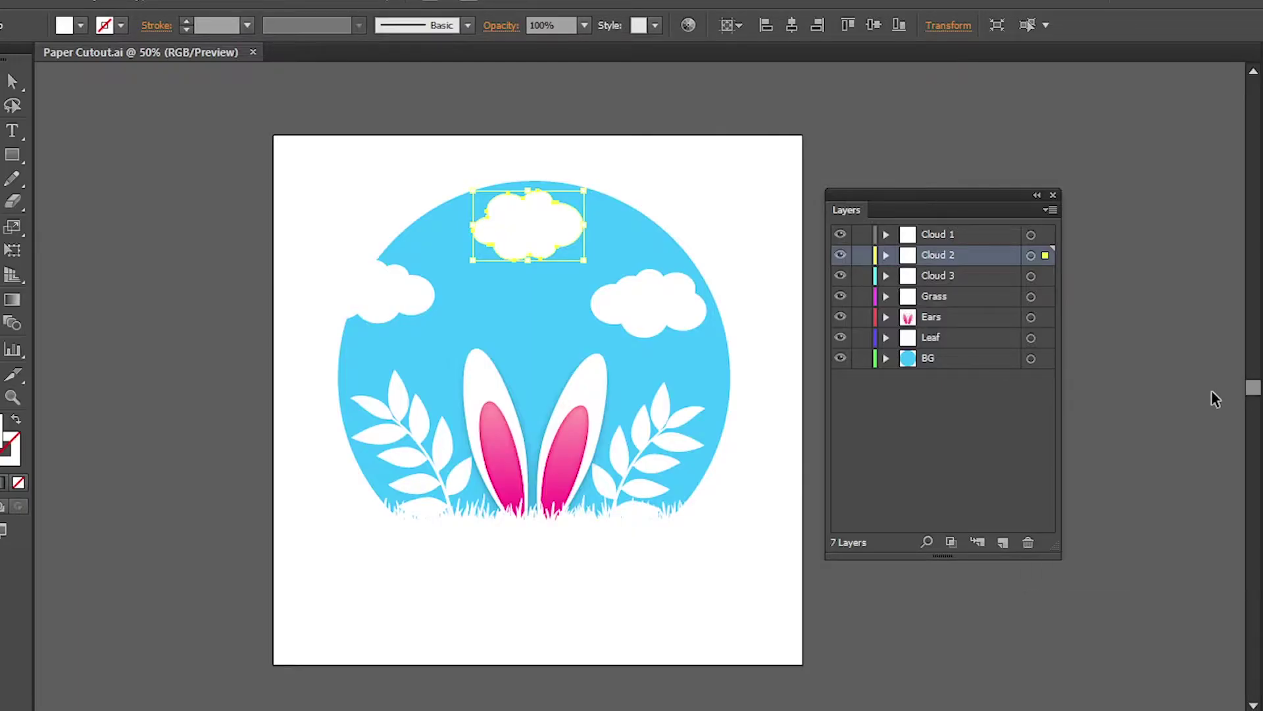
left_click(841, 235)
left_click(841, 236)
left_click(841, 256)
left_click(840, 255)
left_click(840, 276)
left_click(840, 277)
left_click(840, 256)
left_click(840, 255)
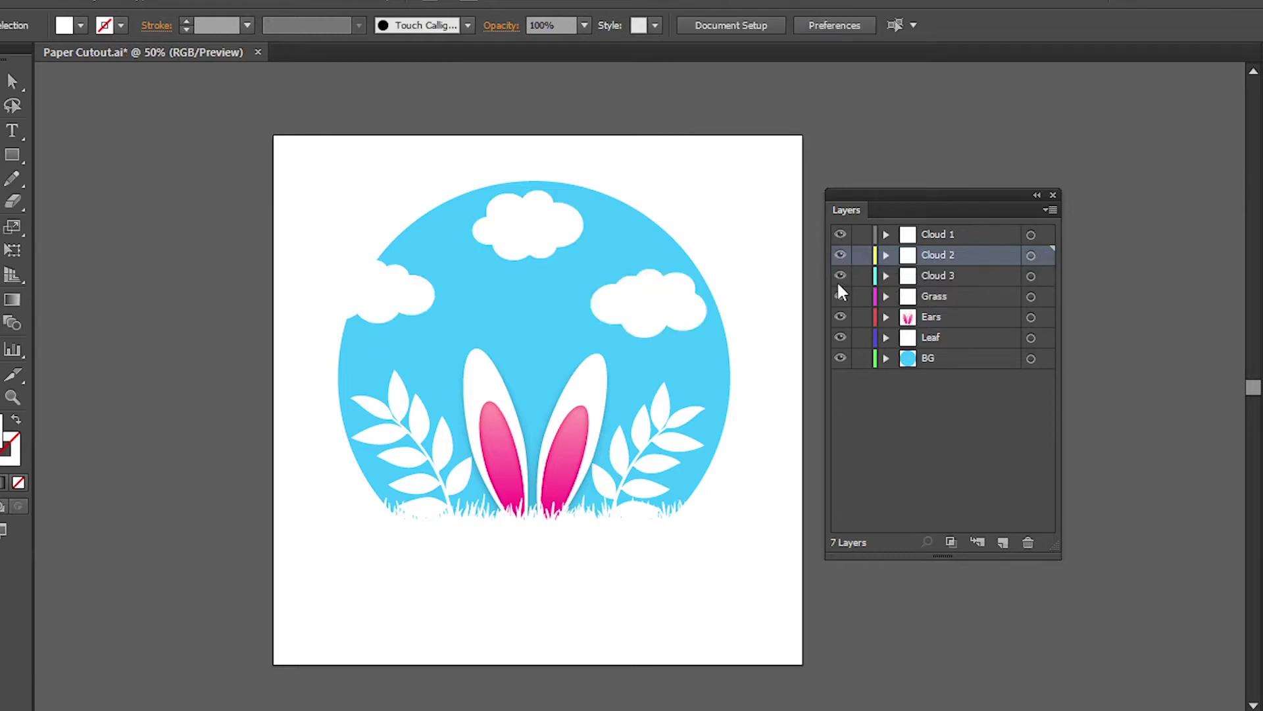
left_click(840, 277)
left_click(840, 277)
Step: Toggle the visibility of the Grass, Ears, Leaf and BG layers to check what artwork each one holds
left_click(841, 296)
left_click(841, 296)
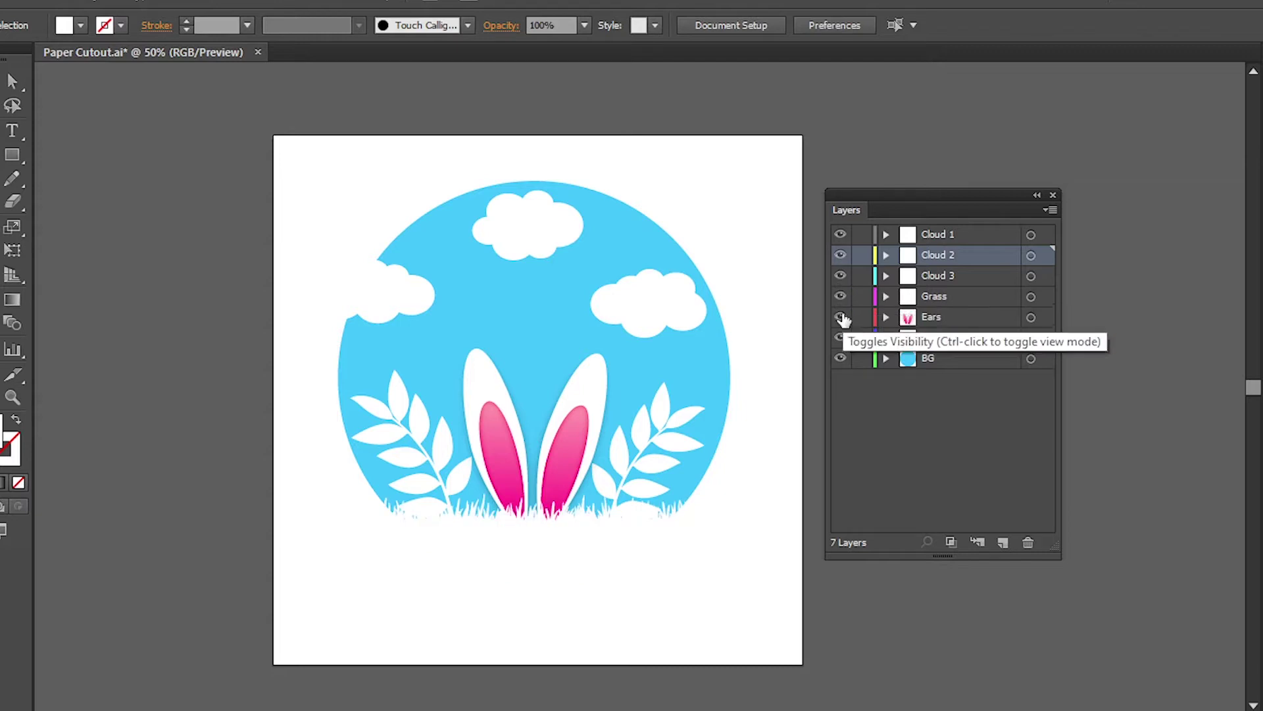
left_click(841, 318)
left_click(841, 318)
left_click(840, 338)
left_click(840, 339)
left_click(841, 359)
left_click(841, 359)
left_click(842, 360)
left_click(841, 360)
left_click(842, 359)
Step: Isolate the Ears group, delete the right ear's white shape and undo the deletion
double_click(566, 436)
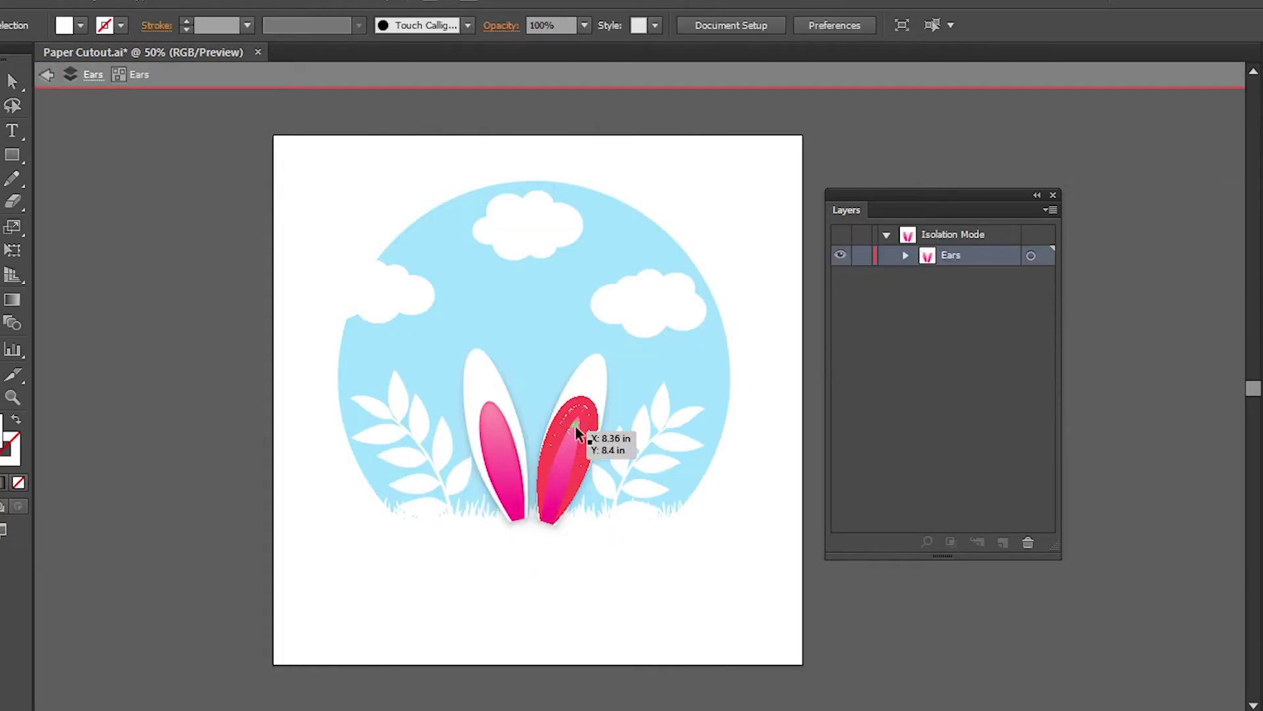
left_click(614, 395)
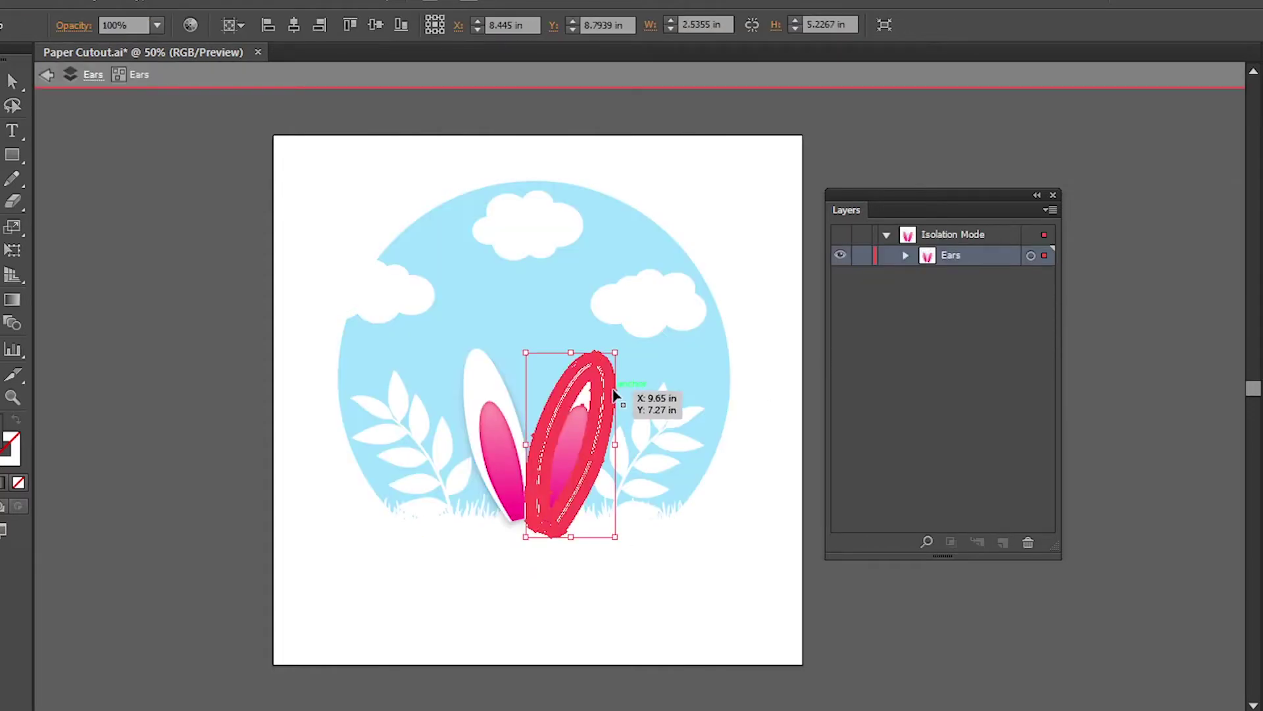
key("Delete")
key("ctrl+z")
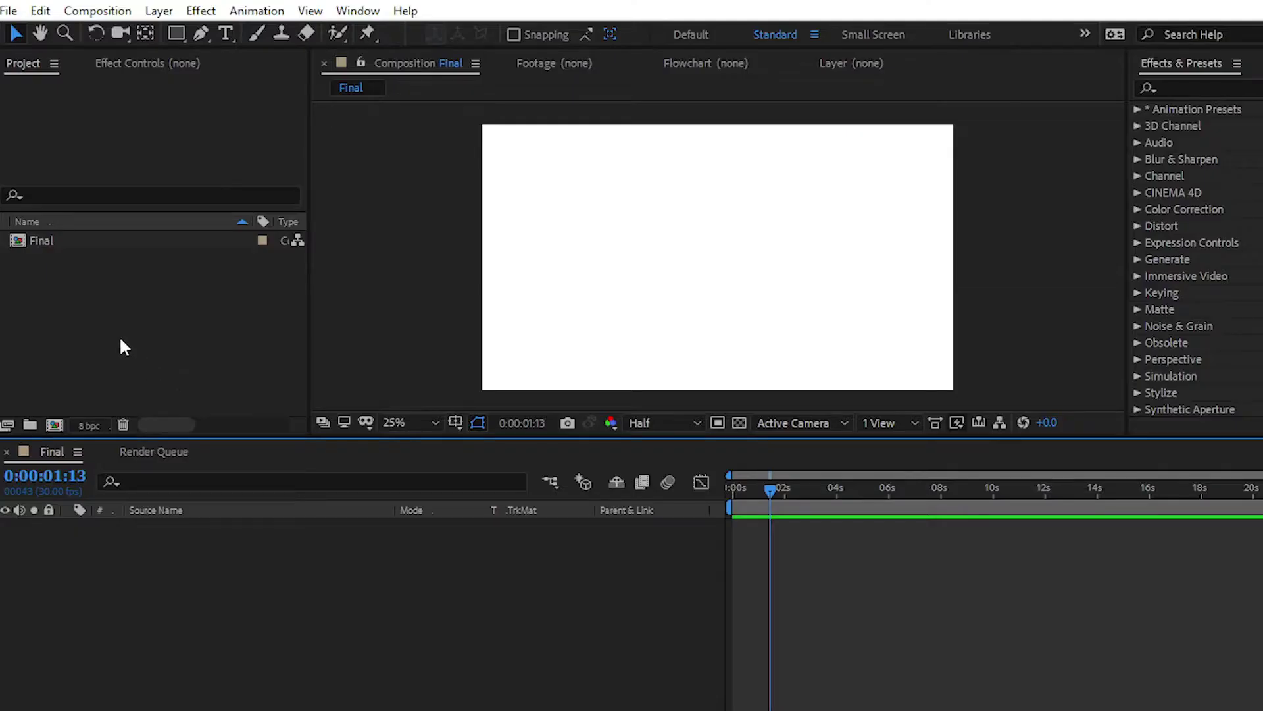
Step: Switch to After Effects and import Paper Cutout.ai as a composition with footage dimensions set to Layer Size
double_click(113, 327)
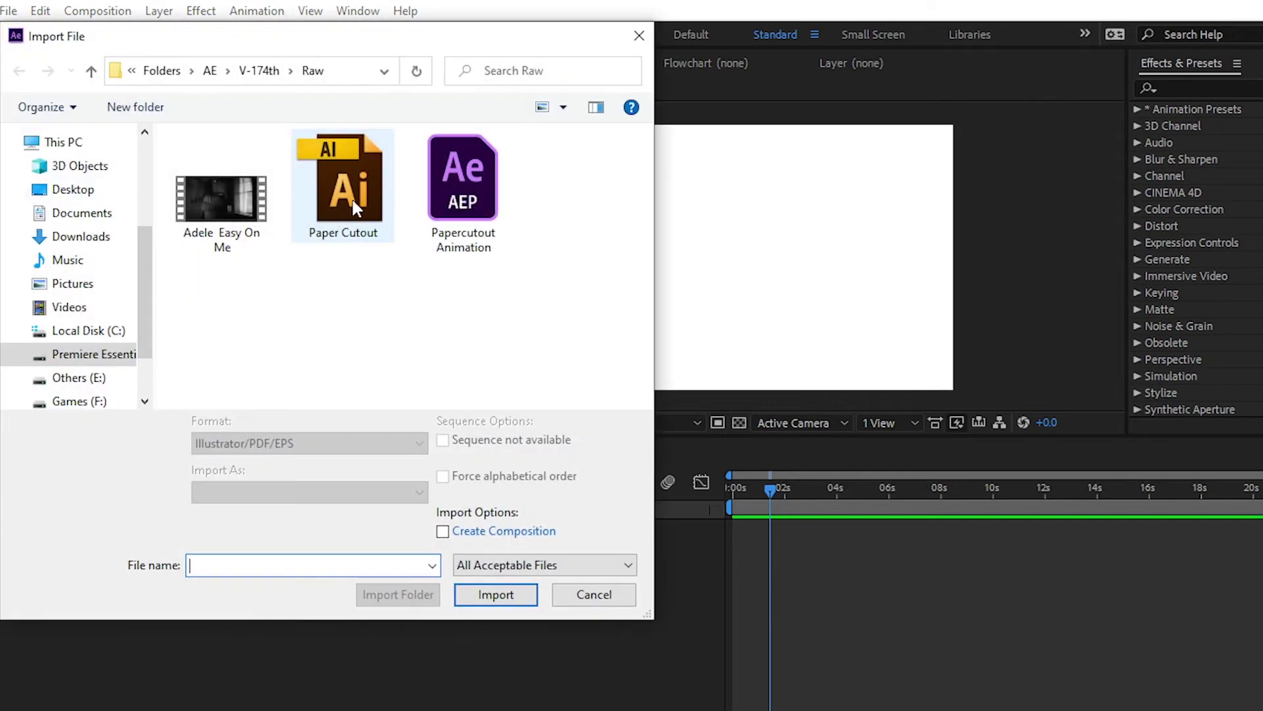
left_click(360, 195)
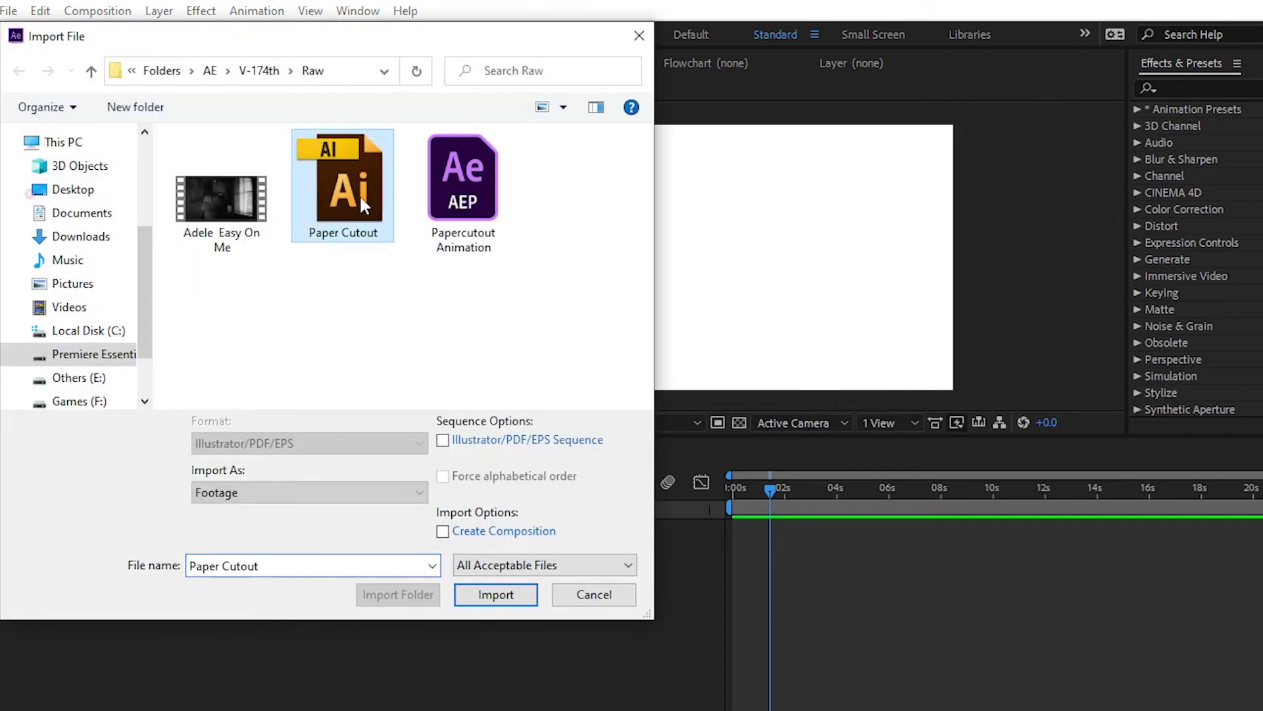
left_click(495, 596)
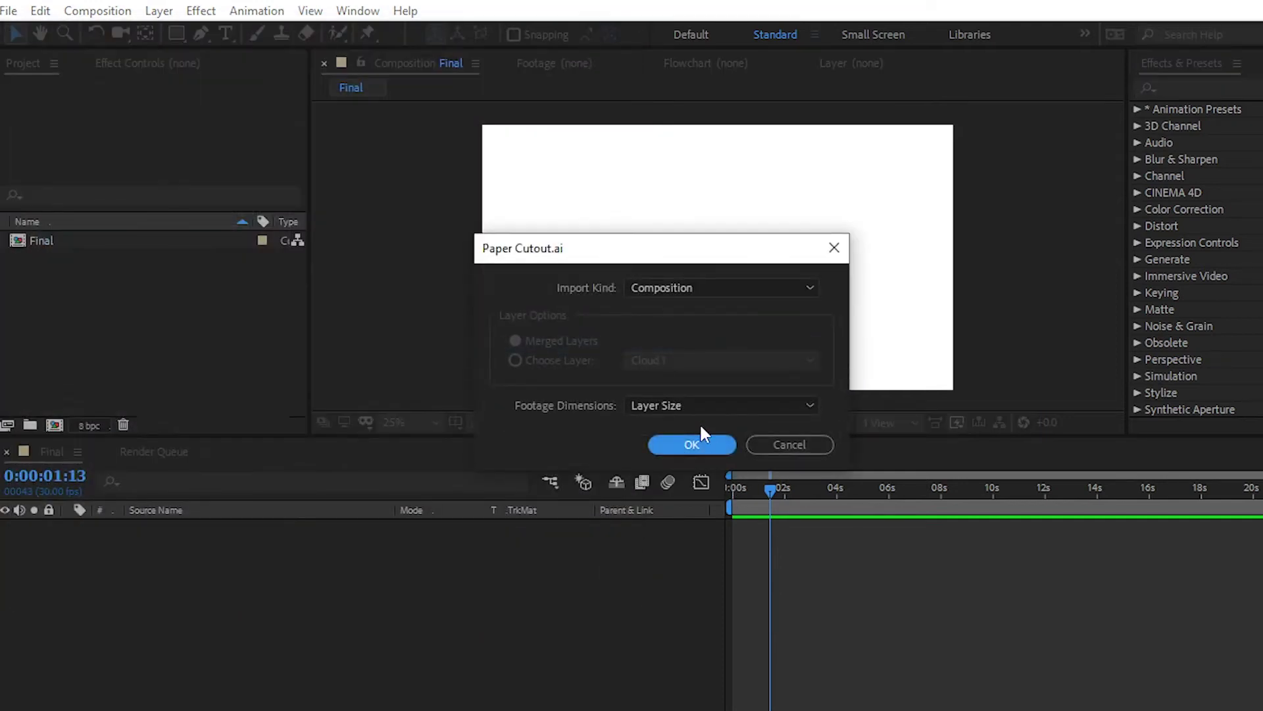
left_click(658, 407)
left_click(669, 449)
left_click(685, 444)
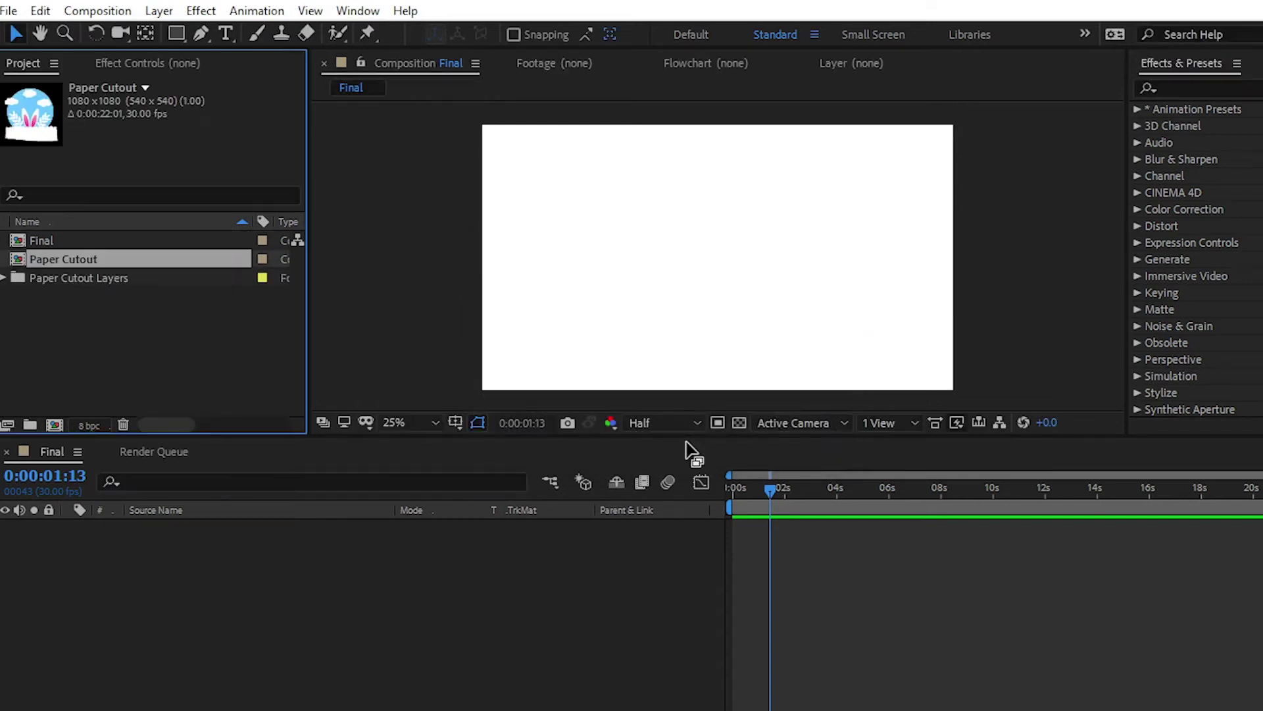
Step: Open the Paper Cutout composition and add it as a layer to the Final composition
double_click(89, 259)
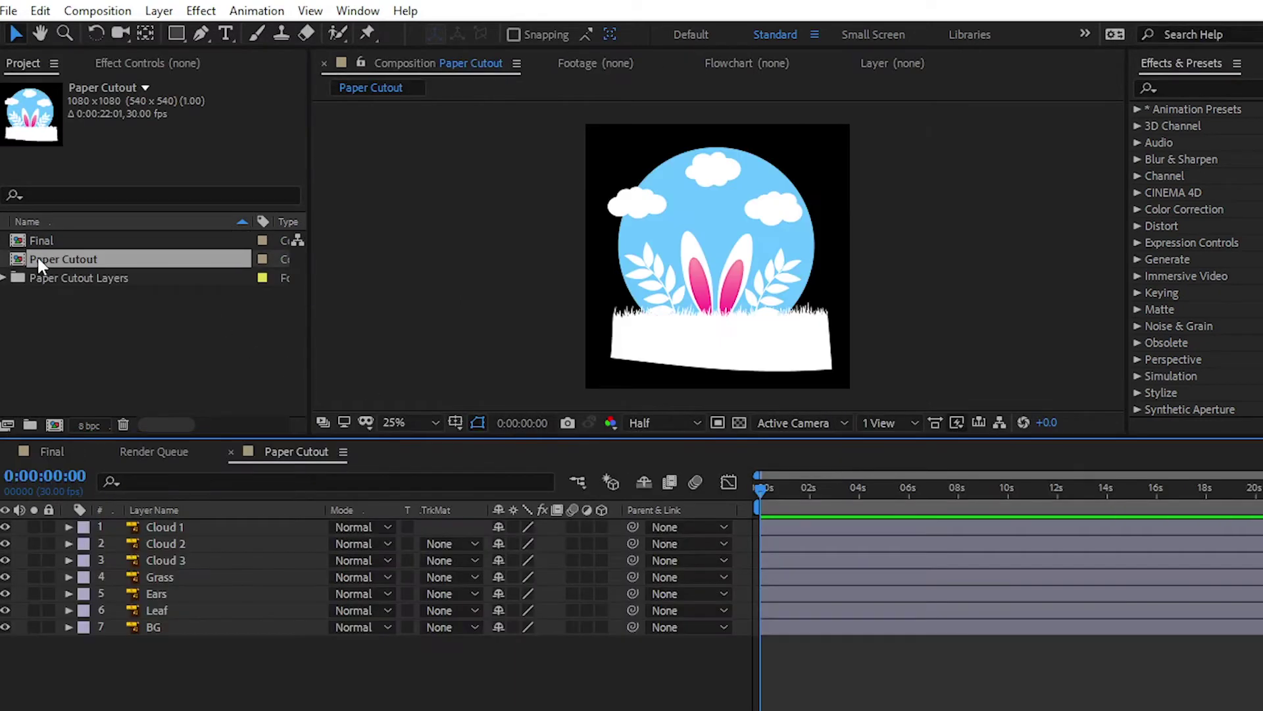
left_click(51, 453)
left_click_drag(64, 265, 174, 533)
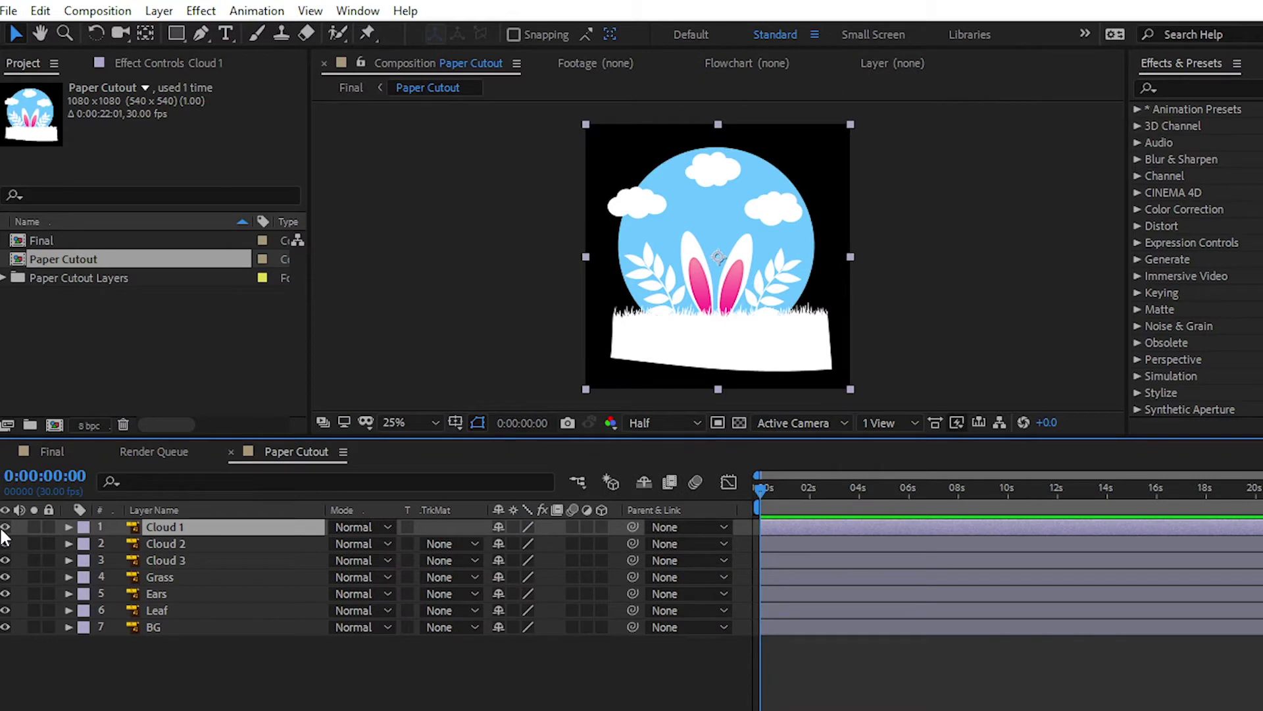
Step: Toggle the Cloud 1 and Cloud 2 layers in the Paper Cutout composition to identify which cloud each one contains
left_click(5, 528)
left_click(5, 529)
left_click(4, 528)
left_click(5, 528)
left_click(5, 544)
left_click(5, 544)
left_click(4, 529)
left_click(4, 530)
Step: Start Position keyframes on Cloud 1 at 0:00:00:13 and set its X position to 368
key("p")
left_click_drag(755, 487, 771, 488)
left_click(116, 545)
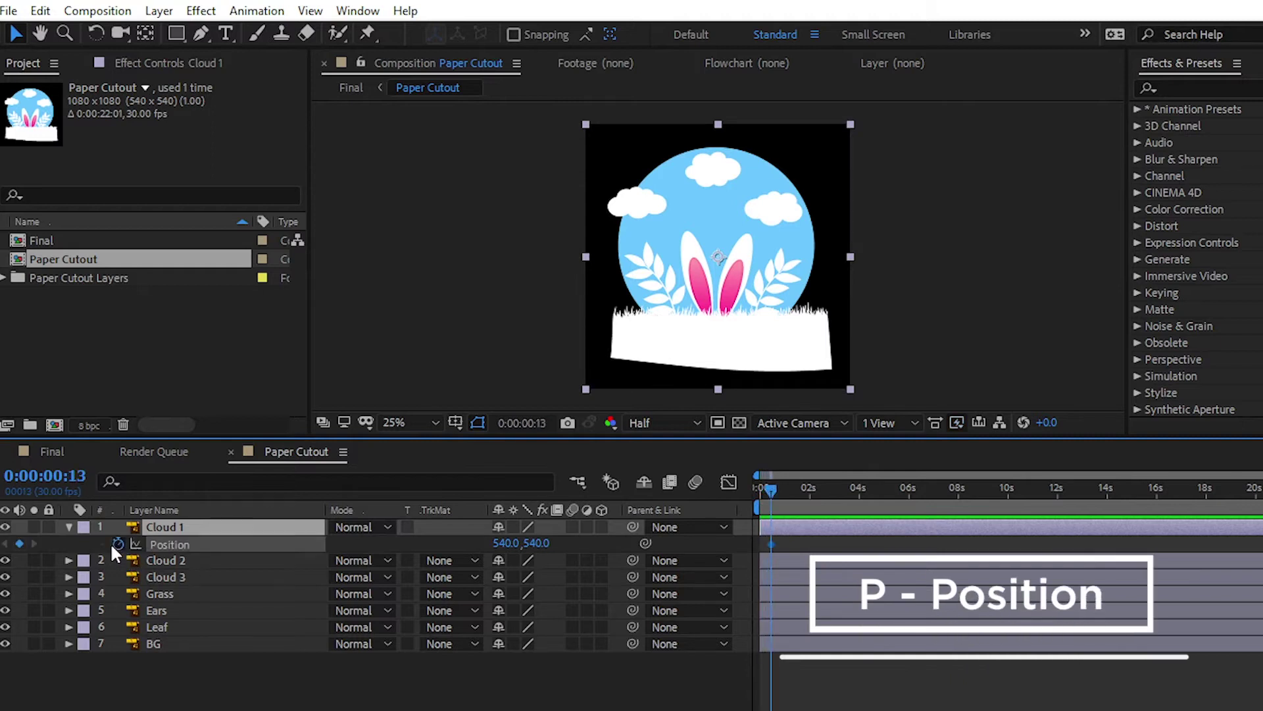
scroll(618, 157, "up", 2)
left_click_drag(628, 191, 626, 280)
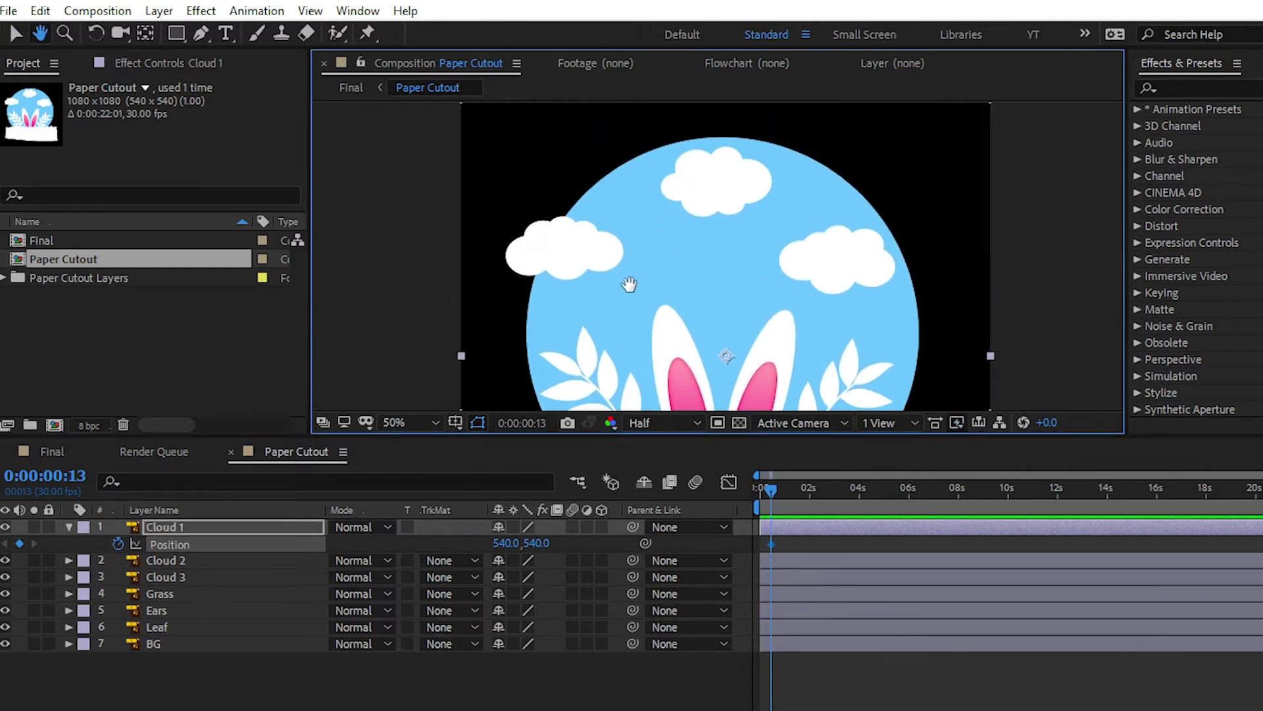
left_click_drag(622, 437, 610, 554)
left_click_drag(728, 382, 708, 289)
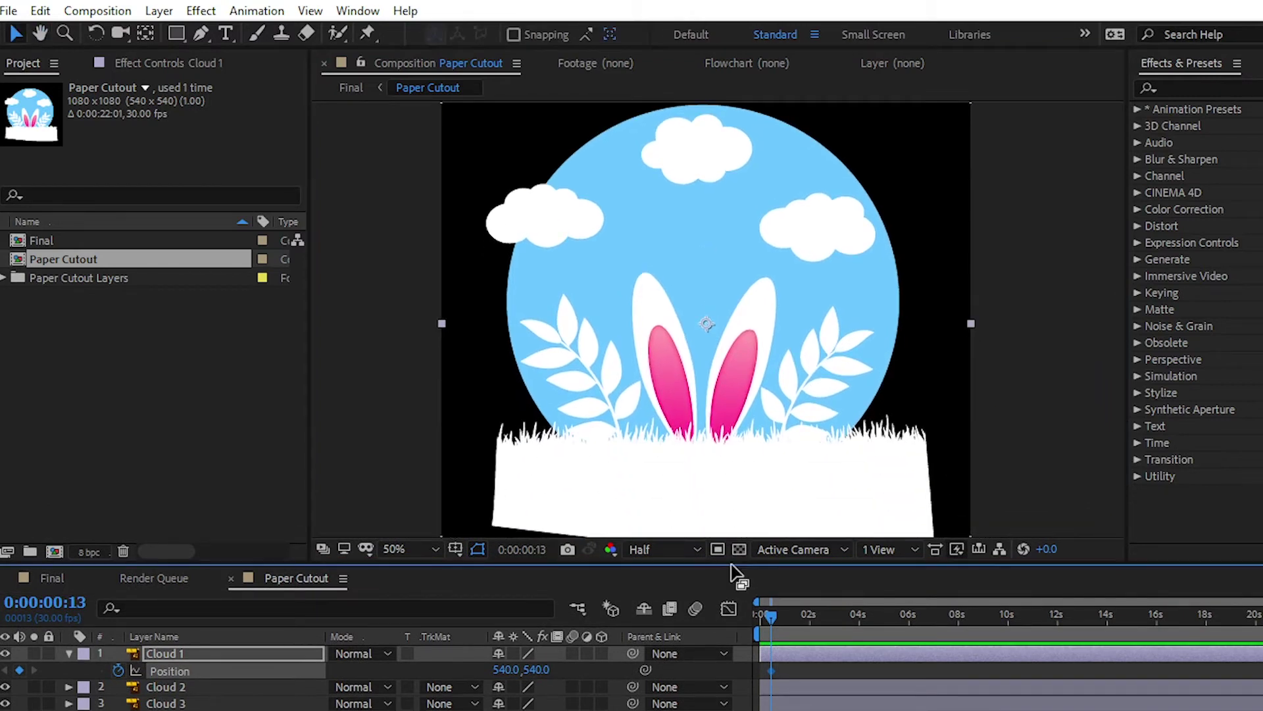
left_click_drag(736, 574, 712, 447)
scroll(746, 321, "down", 2)
left_click_drag(506, 558, 428, 558)
Step: Set Cloud 1's X position to 533 at 0:00:01:02 and apply Easy Ease to its Position keyframes
mouse_move(772, 503)
left_mouse_down()
mouse_move(852, 513)
mouse_move(789, 518)
left_mouse_up()
left_click_drag(507, 555, 663, 542)
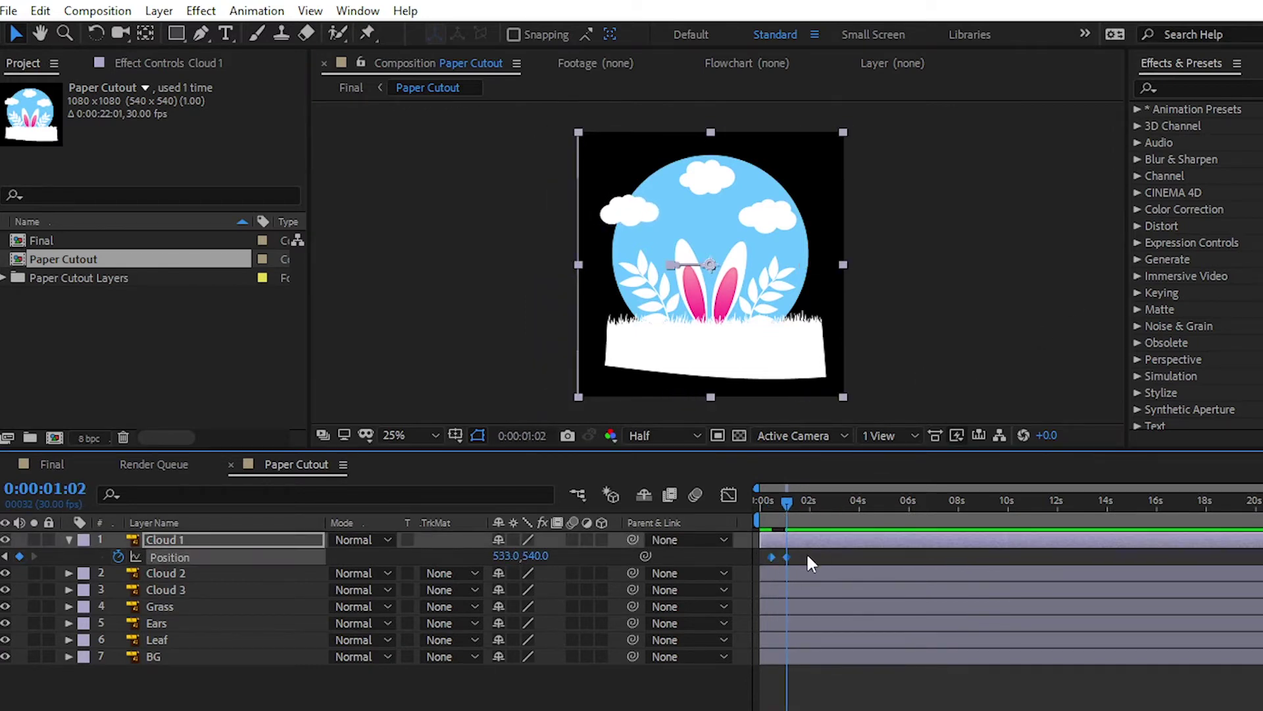
key("F9")
Step: Find the Drop Shadow effect and apply it to the Cloud 1 layer
left_click(1026, 296)
left_click(1228, 88)
type("drop")
left_click_drag(1232, 296, 194, 544)
Step: Set the preview resolution to Full and give Cloud 1's shadow 25% opacity, distance 11 and softness 20
scroll(625, 189, "up", 2)
scroll(625, 188, "up", 2)
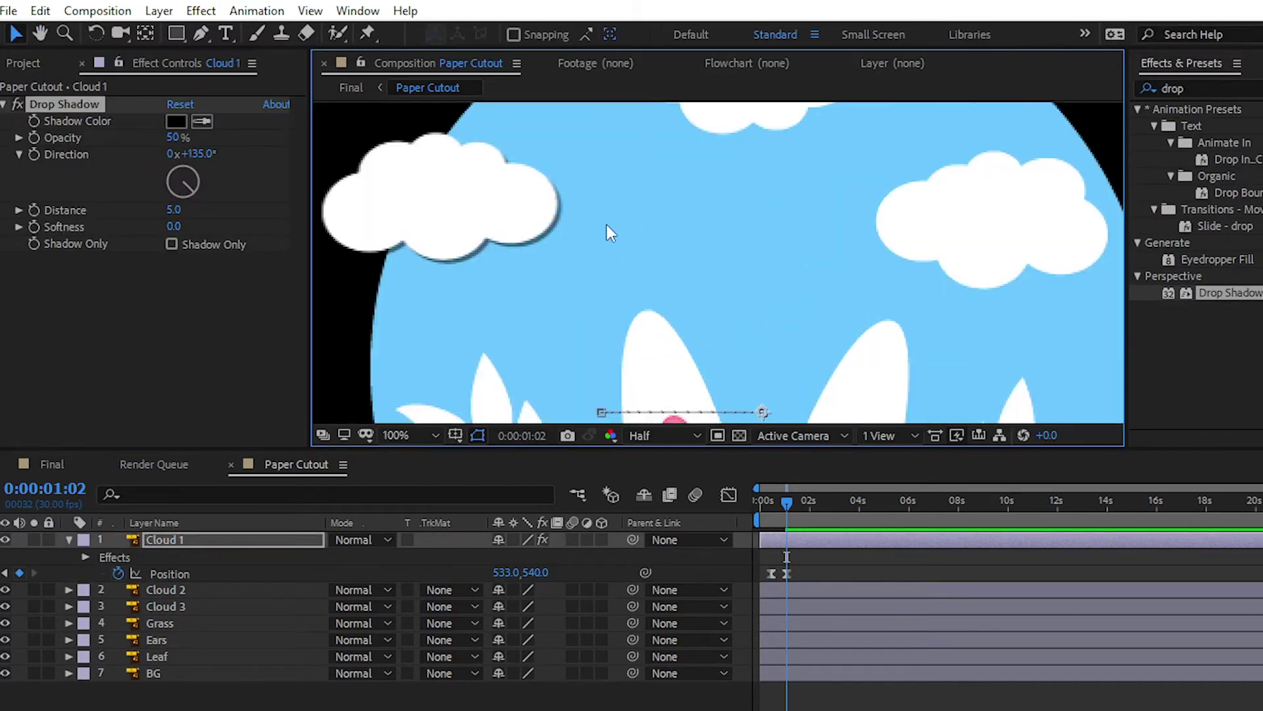
left_click(651, 437)
left_click(648, 479)
left_click(171, 138)
type("25")
key("Return")
mouse_move(178, 209)
left_mouse_down()
mouse_move(207, 228)
mouse_move(192, 227)
mouse_move(198, 211)
mouse_move(171, 223)
left_mouse_up()
scroll(532, 356, "down", 2)
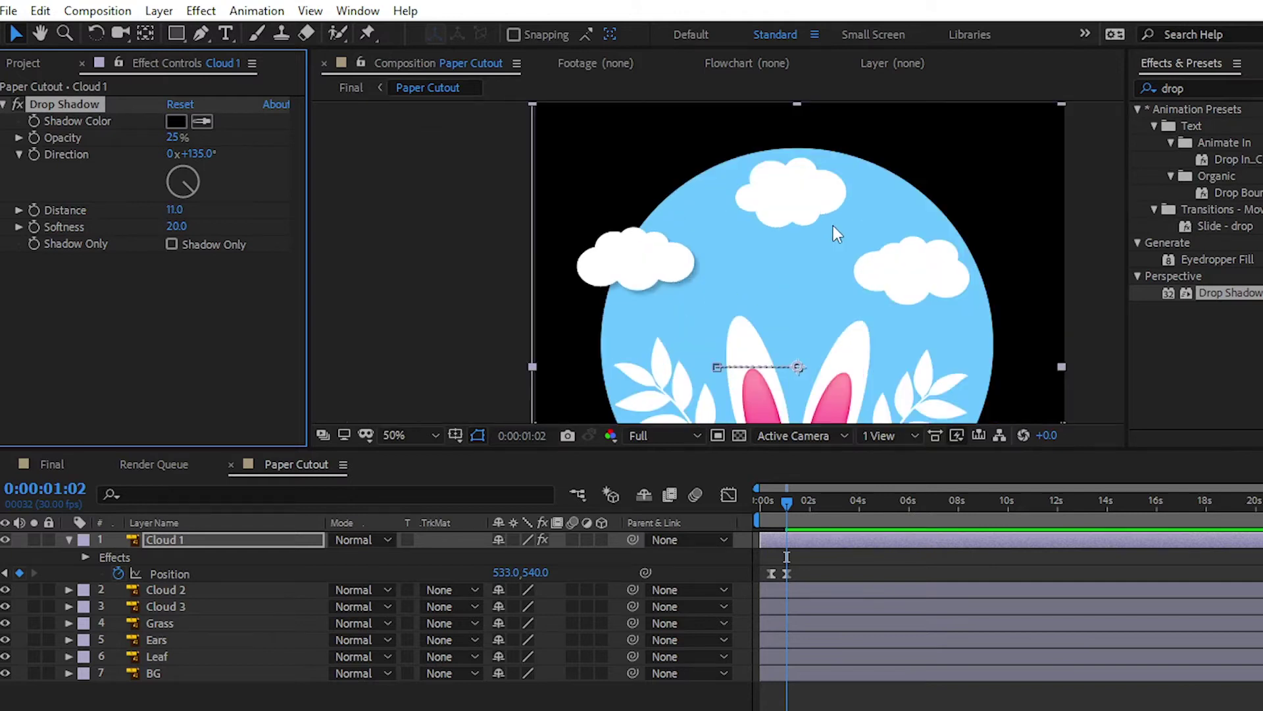
Step: Copy Cloud 1's Drop Shadow effect to the Cloud 2 and Cloud 3 layers
left_click(77, 108)
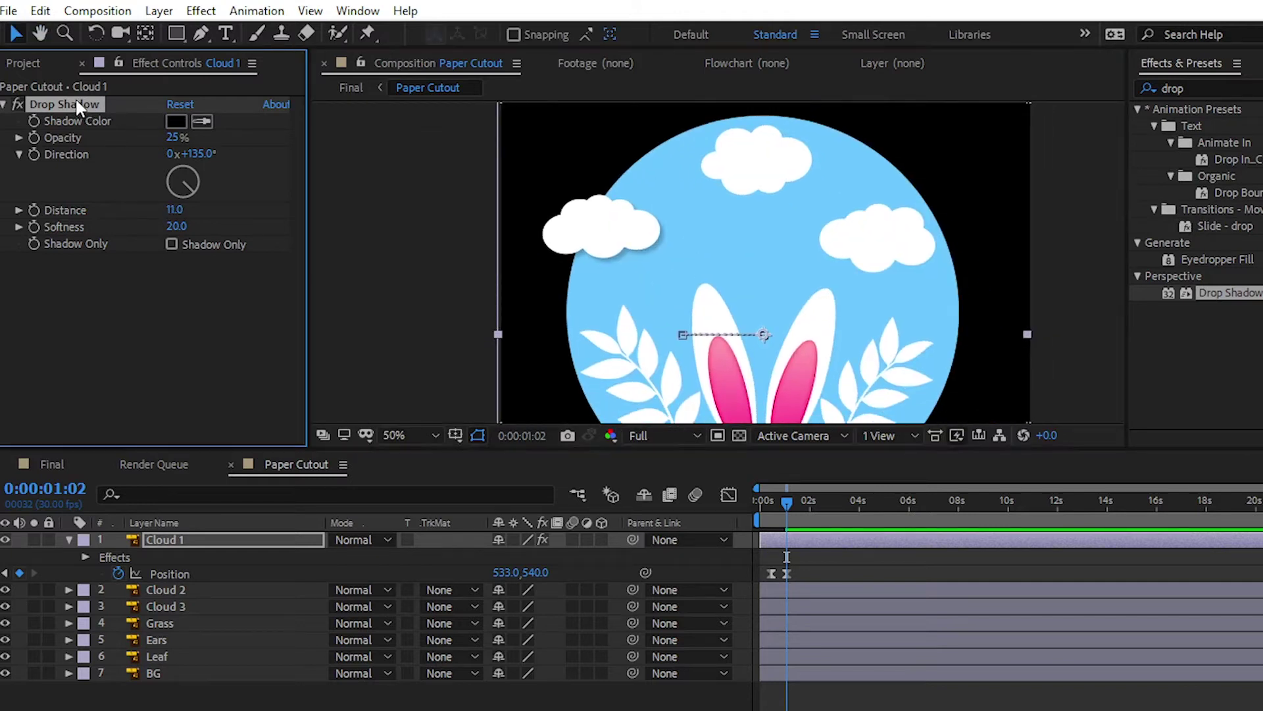
left_click(190, 590)
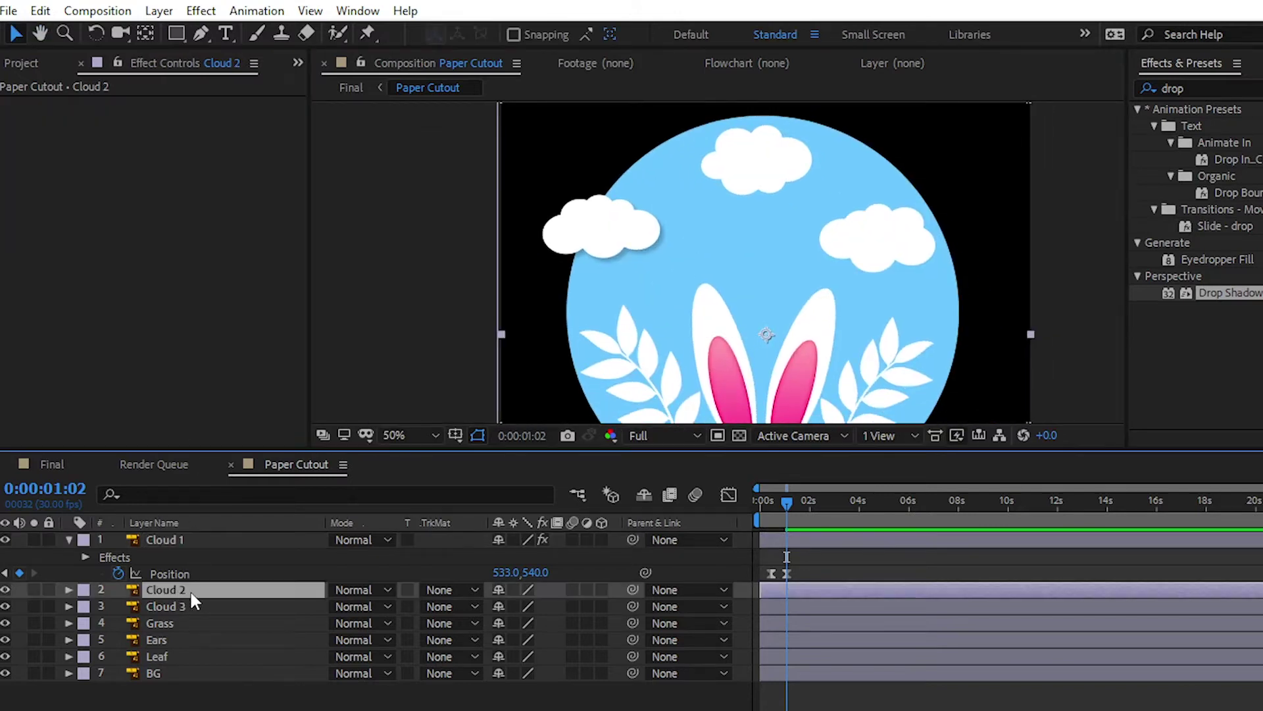
key("ctrl+v")
left_click(180, 606)
key("ctrl+v")
Step: Start Position keyframes on Cloud 2 at 0:00:00:13 and set its Y position to 371
left_click(174, 574)
key("j")
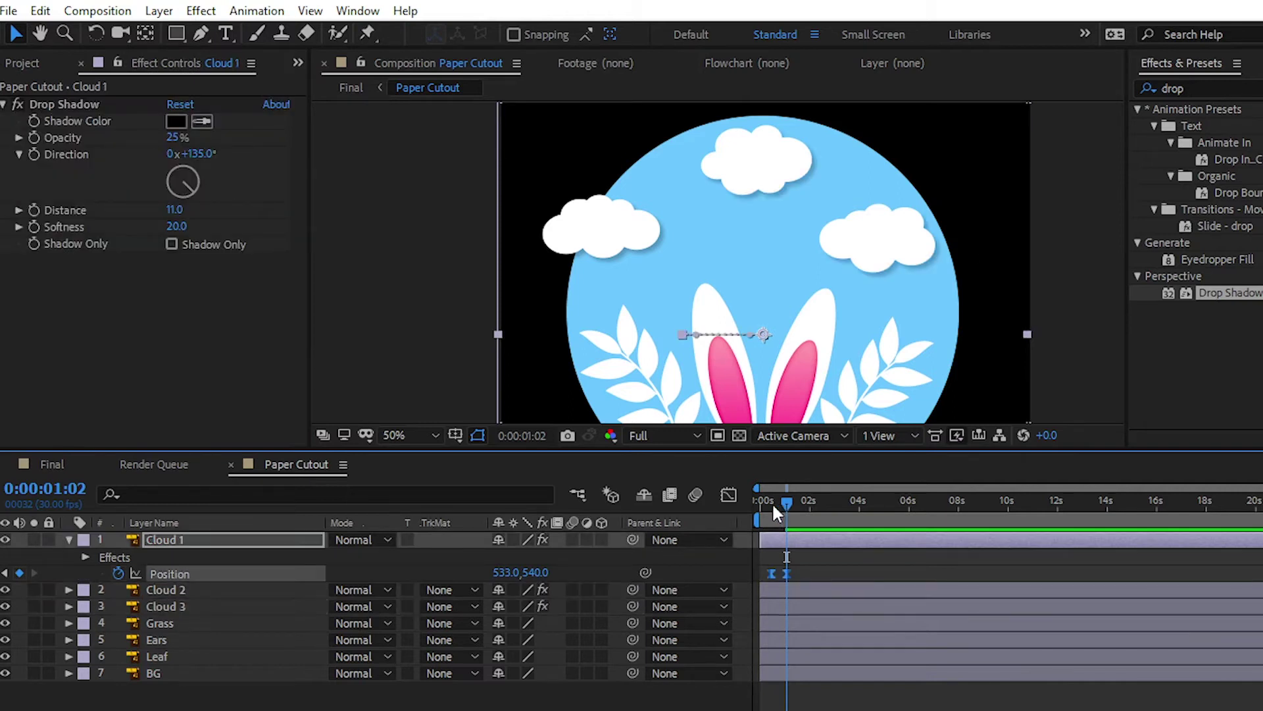
left_click(184, 589)
key("alt+shift+p")
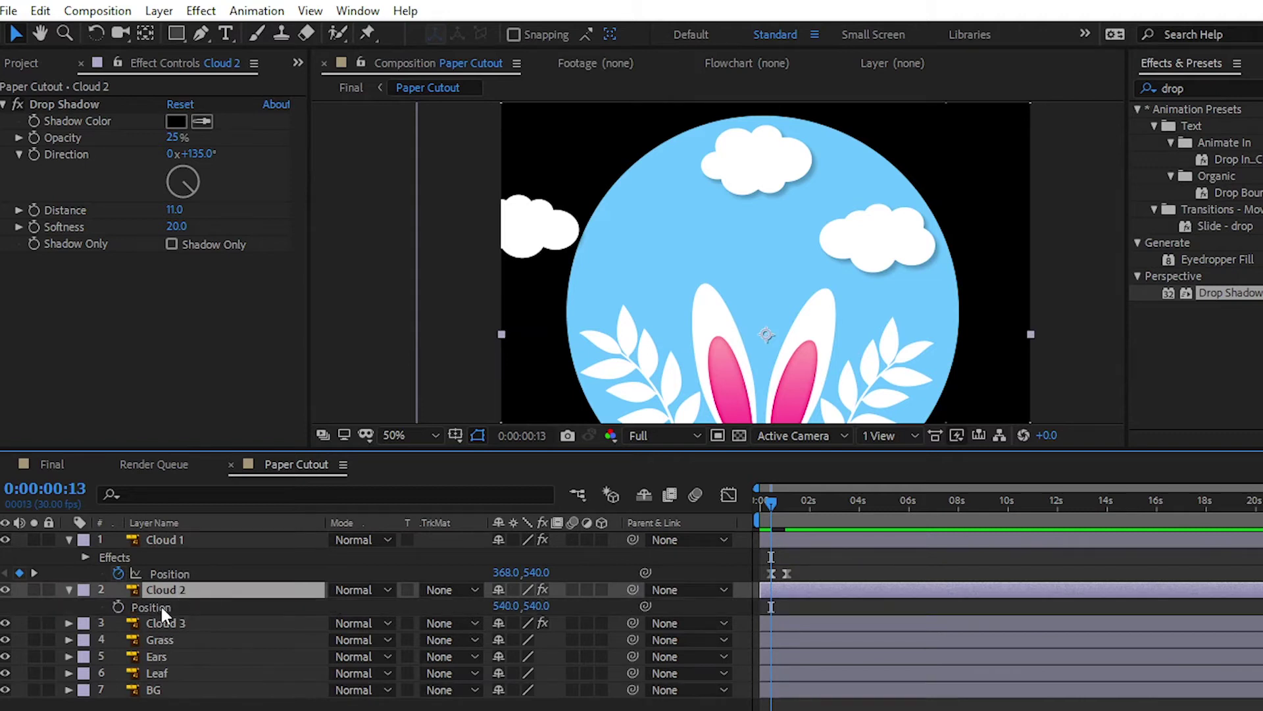
left_click(161, 605)
left_click_drag(534, 605, 377, 600)
Step: Set Cloud 2's Y position to 555 at 0:00:01:02 and apply Easy Ease to its Position keyframes
left_click_drag(767, 507, 786, 507)
left_click_drag(535, 606, 720, 598)
left_click_drag(831, 604, 771, 624)
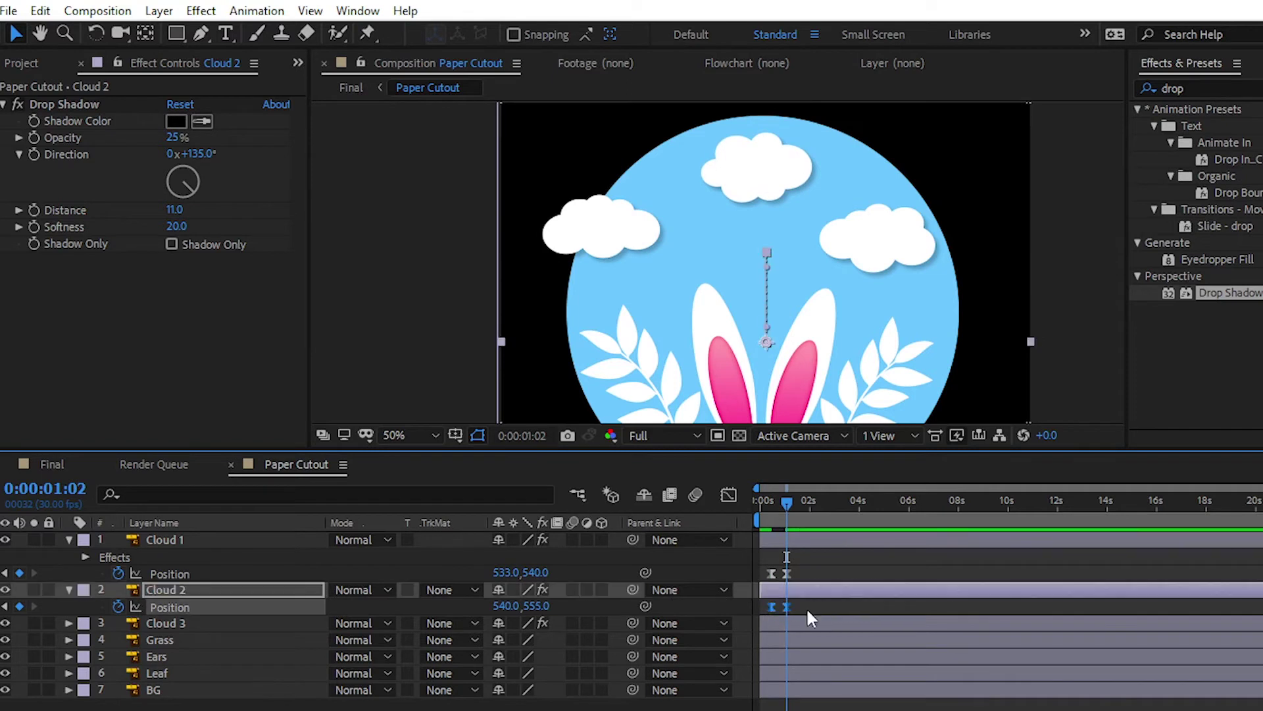
key("F9")
Step: Start Position keyframes on Cloud 3 at 0:00:00:13 and set its X position to 803
left_click(191, 624)
key("p")
left_click(117, 640)
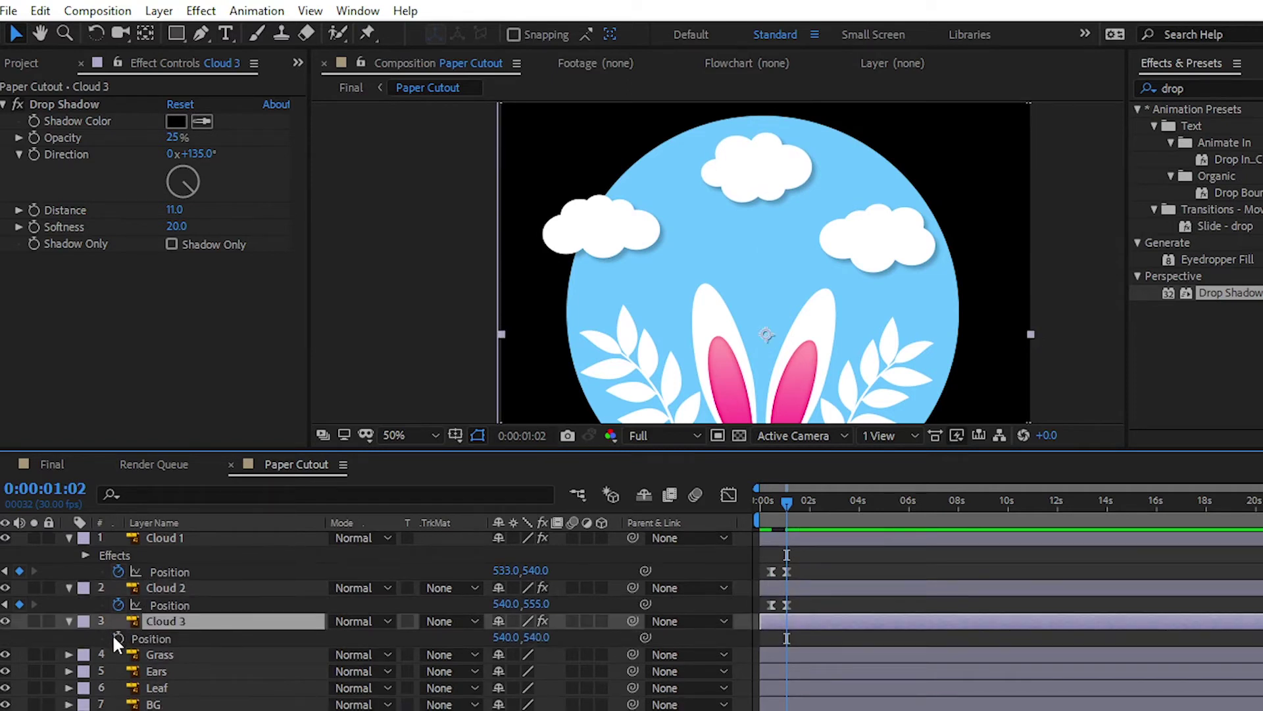
mouse_move(786, 505)
left_mouse_down()
mouse_move(760, 508)
mouse_move(771, 508)
left_mouse_up()
left_click_drag(502, 637, 722, 637)
Step: Set Cloud 3's X position to 558 at 0:00:01:02 and apply Easy Ease to its Position keyframes
left_click(785, 529)
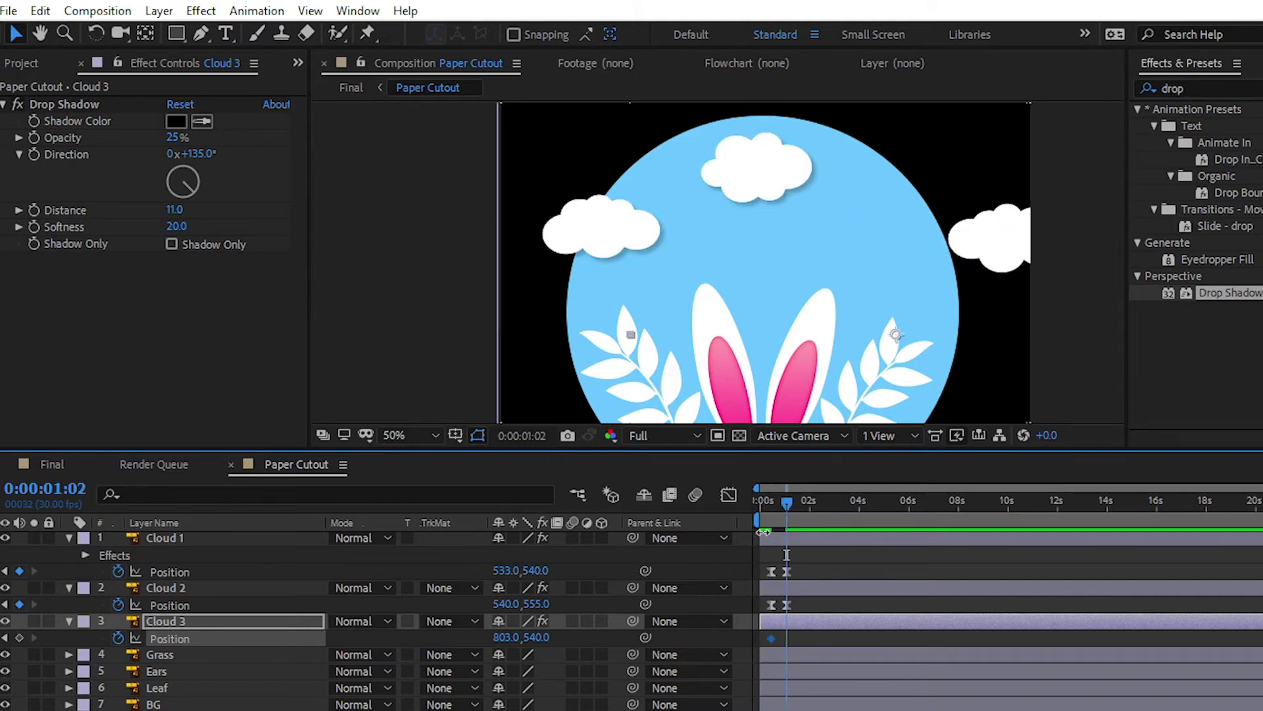
left_click_drag(514, 637, 403, 650)
left_click_drag(764, 652, 763, 650)
key("F9")
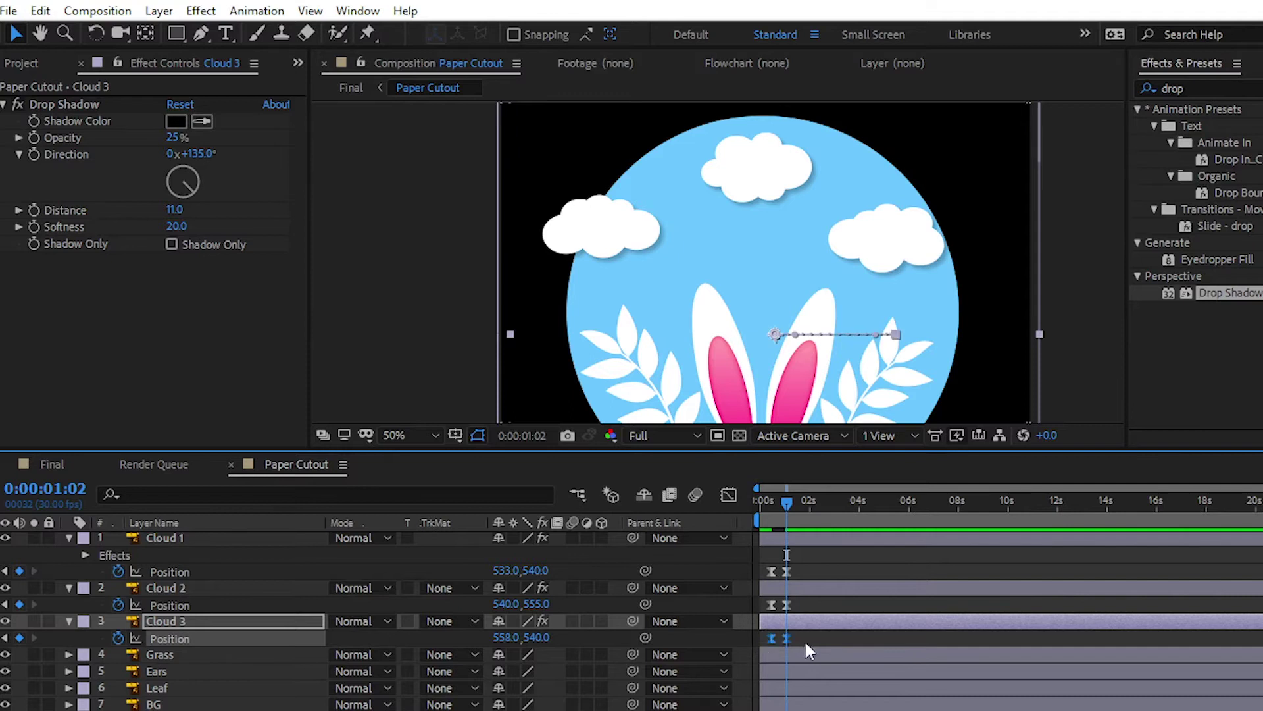
Step: Preview the clouds and move the end Position keyframes of all three to about two seconds to slow the motion
left_click(759, 508)
key("space")
key("space")
left_click(761, 508)
left_click_drag(821, 552, 782, 641)
left_click_drag(787, 638, 811, 636)
mouse_move(762, 506)
left_mouse_down()
mouse_move(743, 506)
mouse_move(816, 500)
mouse_move(780, 504)
left_mouse_up()
key("space")
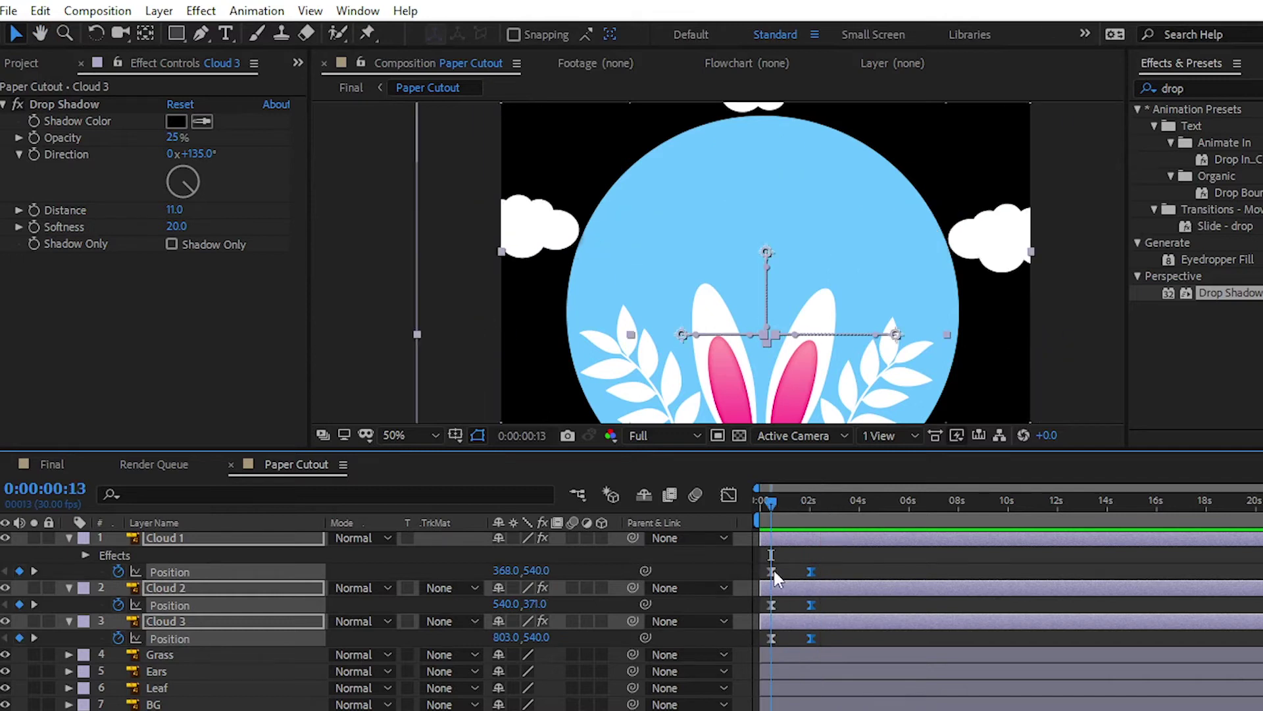
Step: Raise Cloud 2's starting position further and stagger the end keyframes, with Cloud 1 at about 0:00:02:17 and Cloud 3 earlier
left_click(772, 605)
left_click_drag(532, 604, 497, 604)
left_click_drag(776, 505, 757, 506)
left_click_drag(812, 571, 824, 571)
left_click(811, 605)
left_click_drag(811, 638, 803, 635)
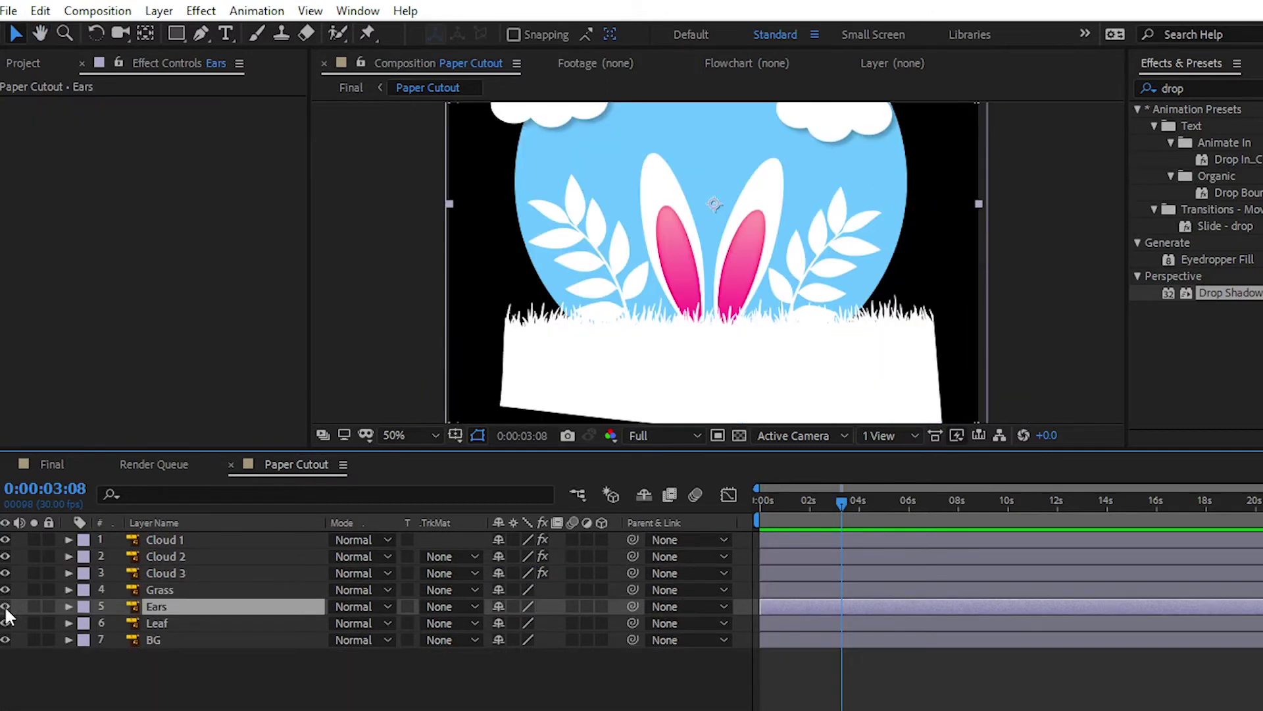
Step: Check the Ears layer by toggling its visibility and start Scale keyframes on it at 0:00:01:00
left_click(5, 606)
left_click(6, 606)
left_click(5, 606)
left_click(5, 606)
left_click(6, 606)
left_click(5, 606)
key("s")
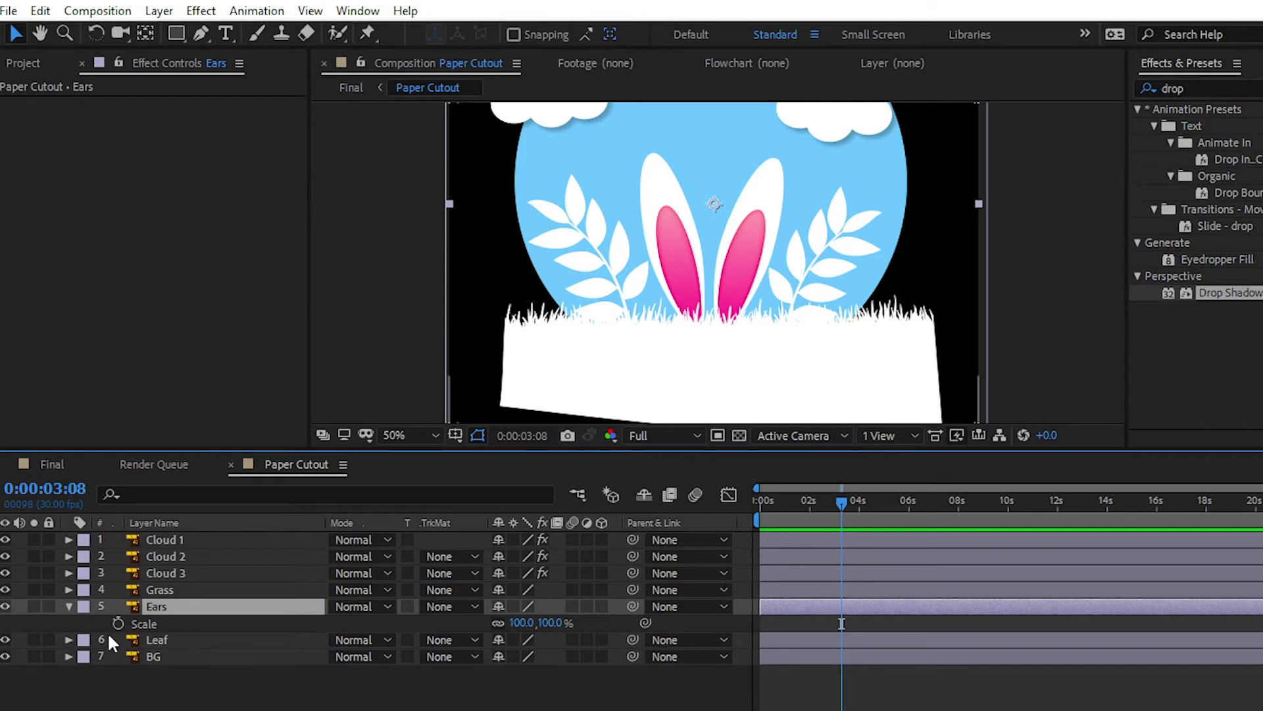
left_click(118, 622)
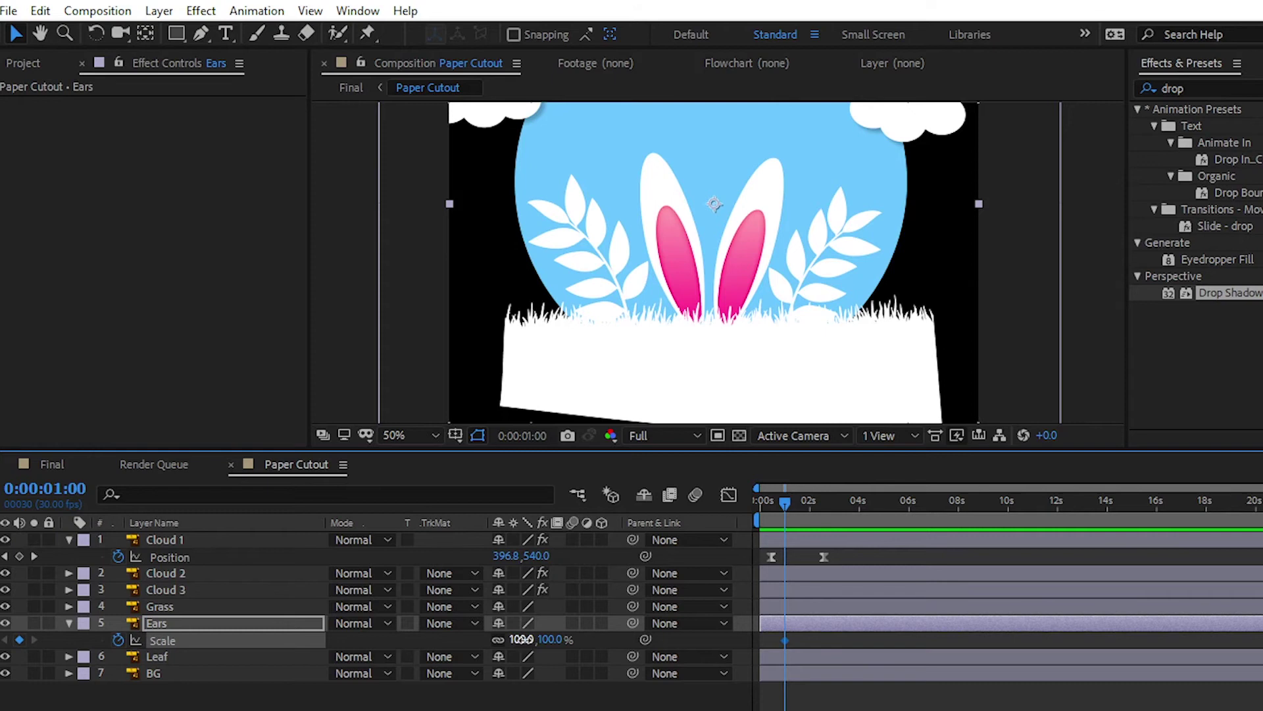
Step: Move the Ears layer's anchor point to the base of the ears and set its Scale to 0% at 0:00:01:00
mouse_move(522, 639)
left_mouse_down()
mouse_move(543, 639)
mouse_move(526, 639)
left_mouse_up()
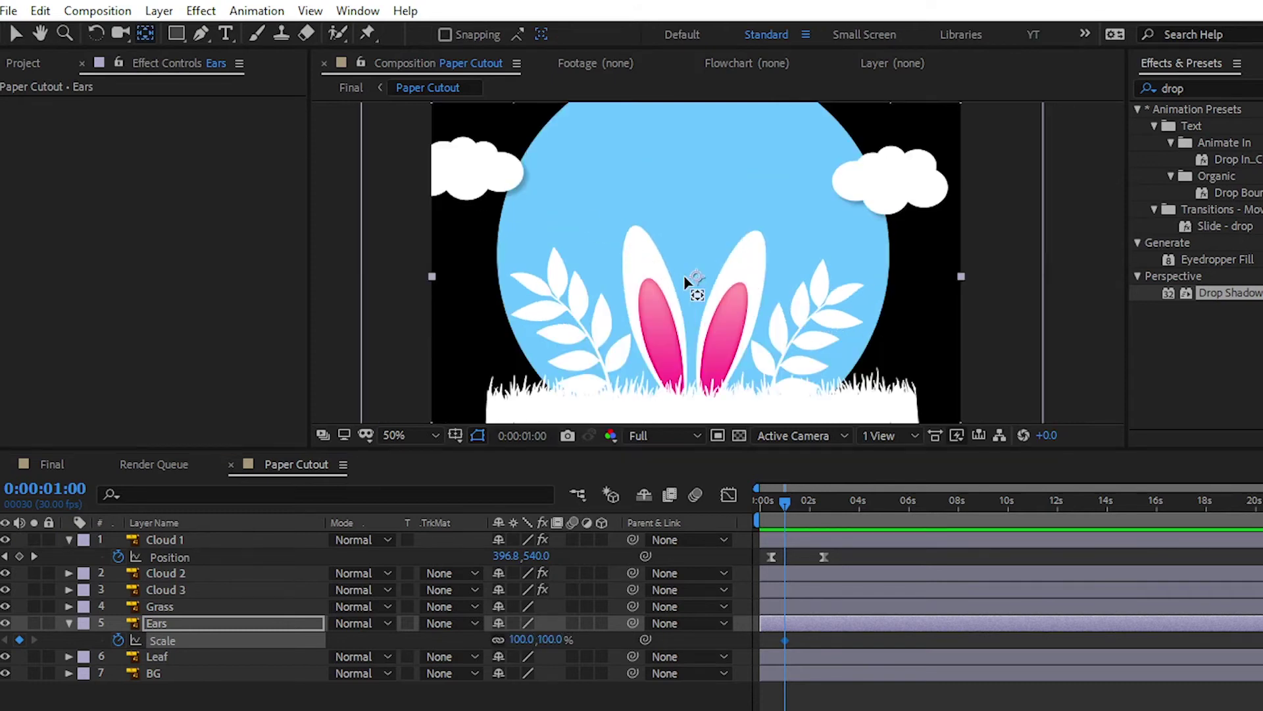
left_click(696, 278)
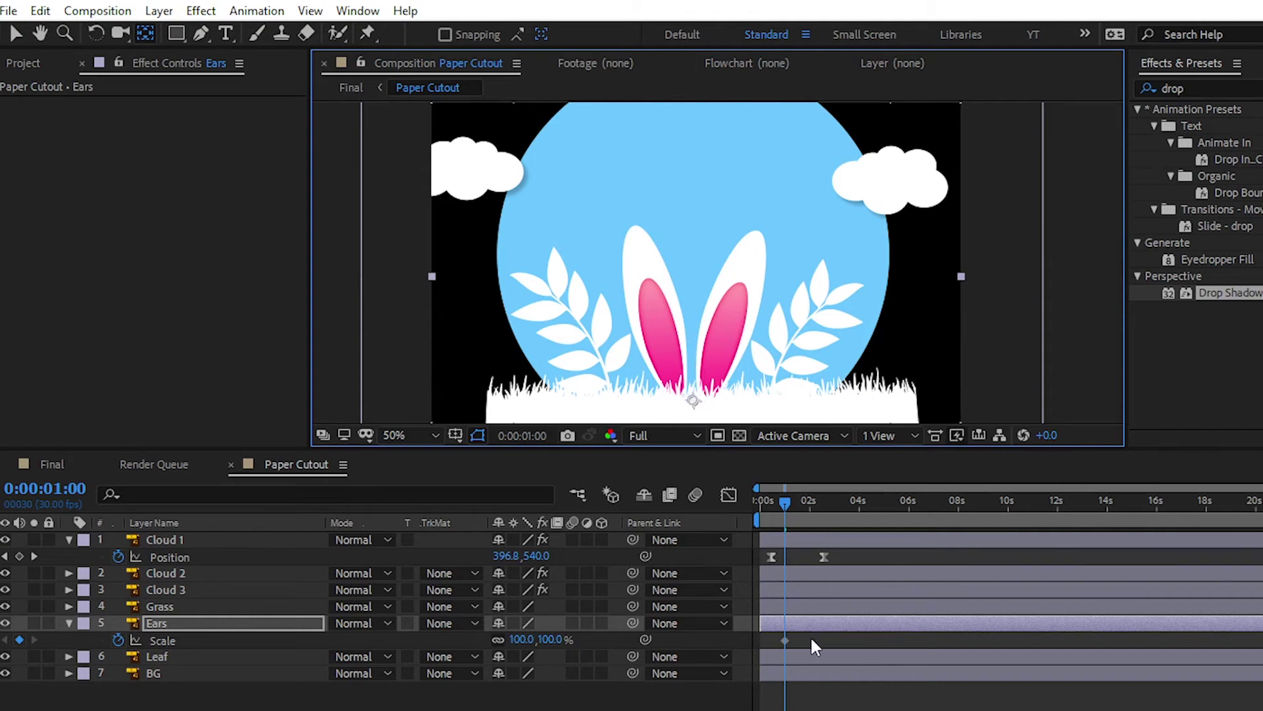
left_click_drag(522, 640, 432, 644)
left_click(518, 639)
type("0")
key("Return")
Step: Set the Ears layer's Scale to 105% at 0:00:02:02 and to 100% three frames after that
key("space")
key("space")
left_click(526, 639)
type("105")
key("Return")
key("Page_Down")
key("Page_Down")
key("Page_Down")
left_click(530, 638)
type("100")
key("Return")
Step: Apply Easy Ease to all of the Ears layer's Scale keyframes and preview the pop-up motion
left_click(776, 501)
key("space")
left_click_drag(844, 641, 774, 647)
key("F9")
key("space")
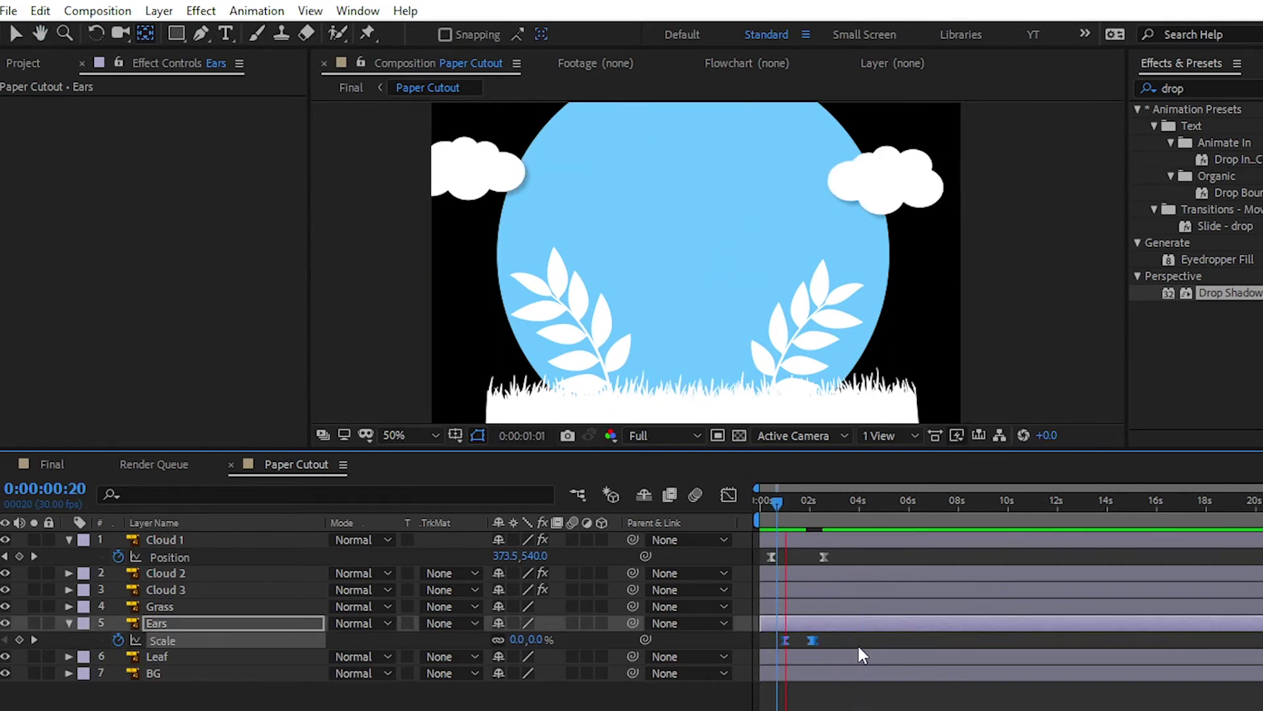
key("space")
Step: Move the Ears layer's last Scale keyframe one frame earlier to 0:00:02:04 and preview the timing
key("equal")
key("equal")
key("equal")
key("equal")
left_click_drag(1020, 501, 1049, 503)
left_click_drag(1089, 640, 1077, 640)
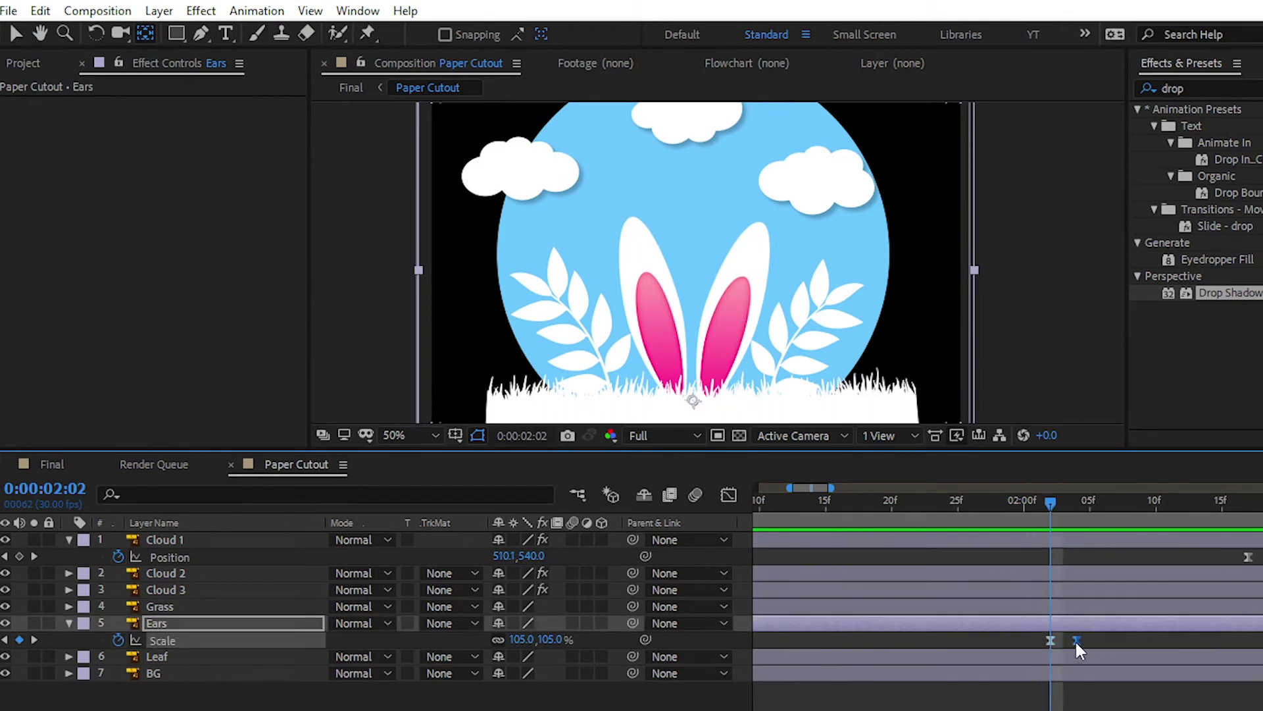
left_click(1017, 501)
key("space")
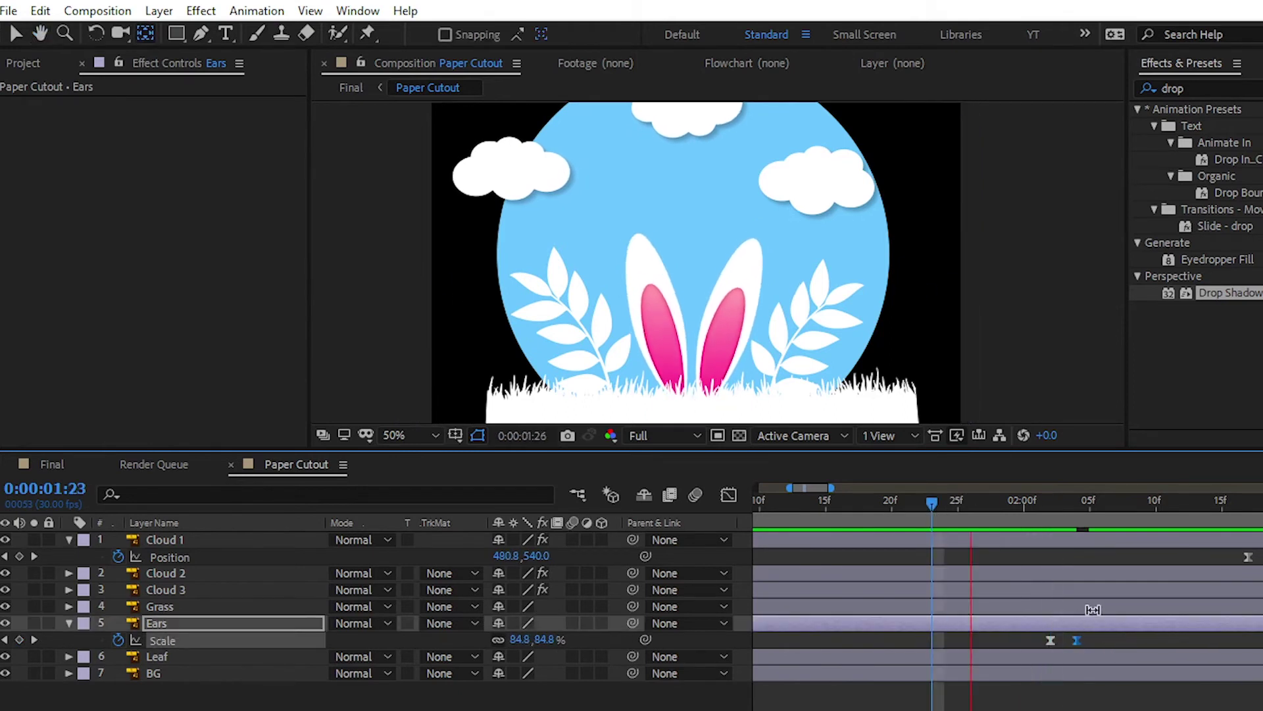
Step: Review the Ears layer's pop-up timing around its last two Scale keyframes
key("semicolon")
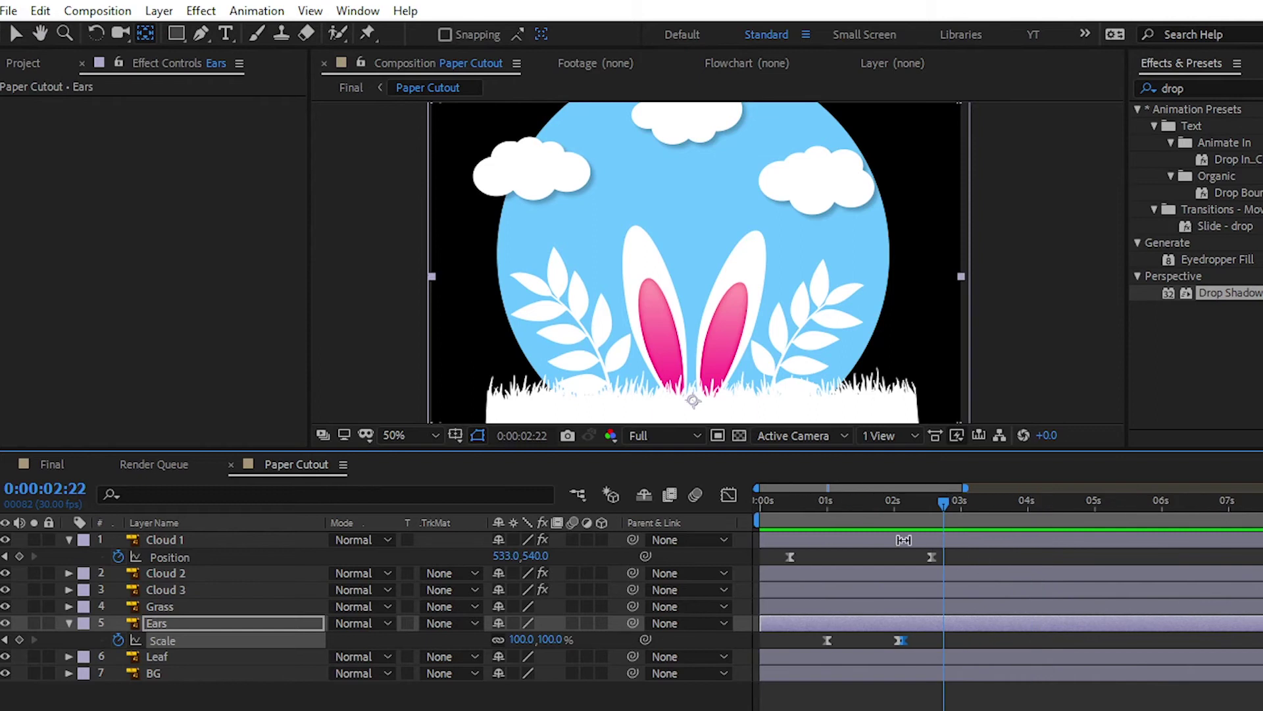
left_click(886, 499)
key("semicolon")
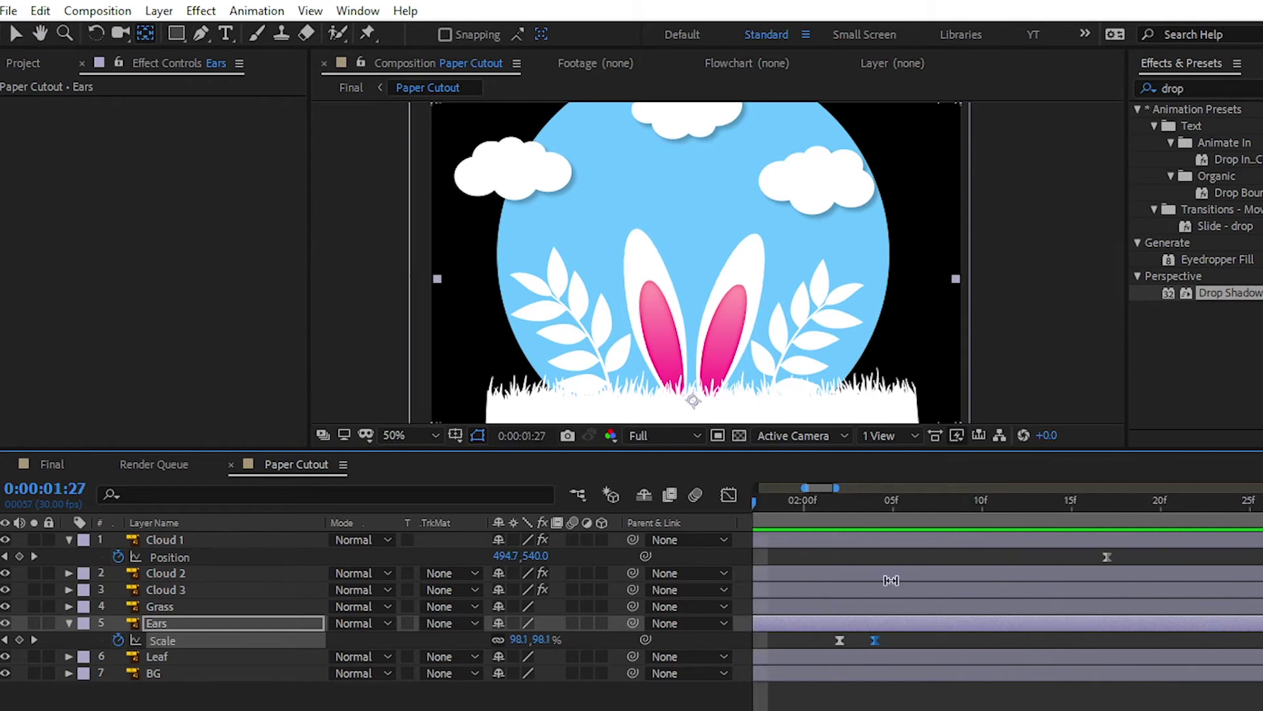
left_click(834, 499)
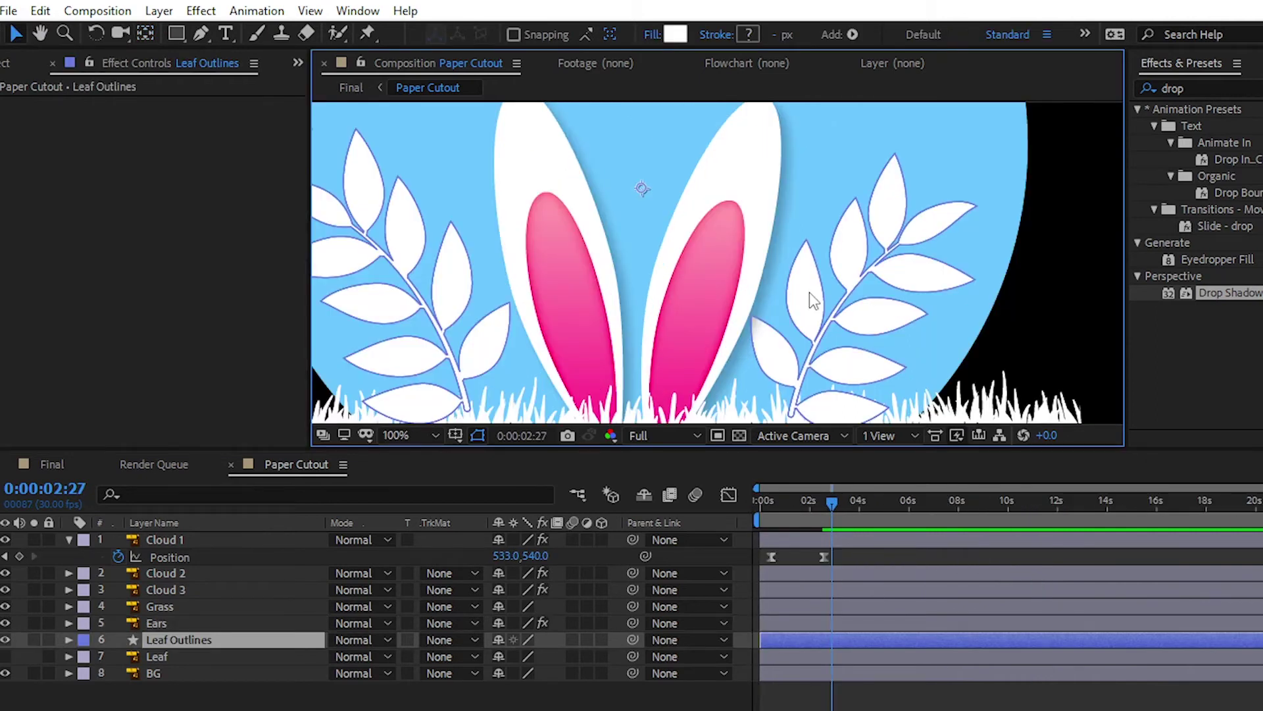
Step: Delete the Leaf Outlines layer and duplicate the Leaf layer, naming the two copies Leaf Left and Leaf Right
scroll(809, 292, "down", 2)
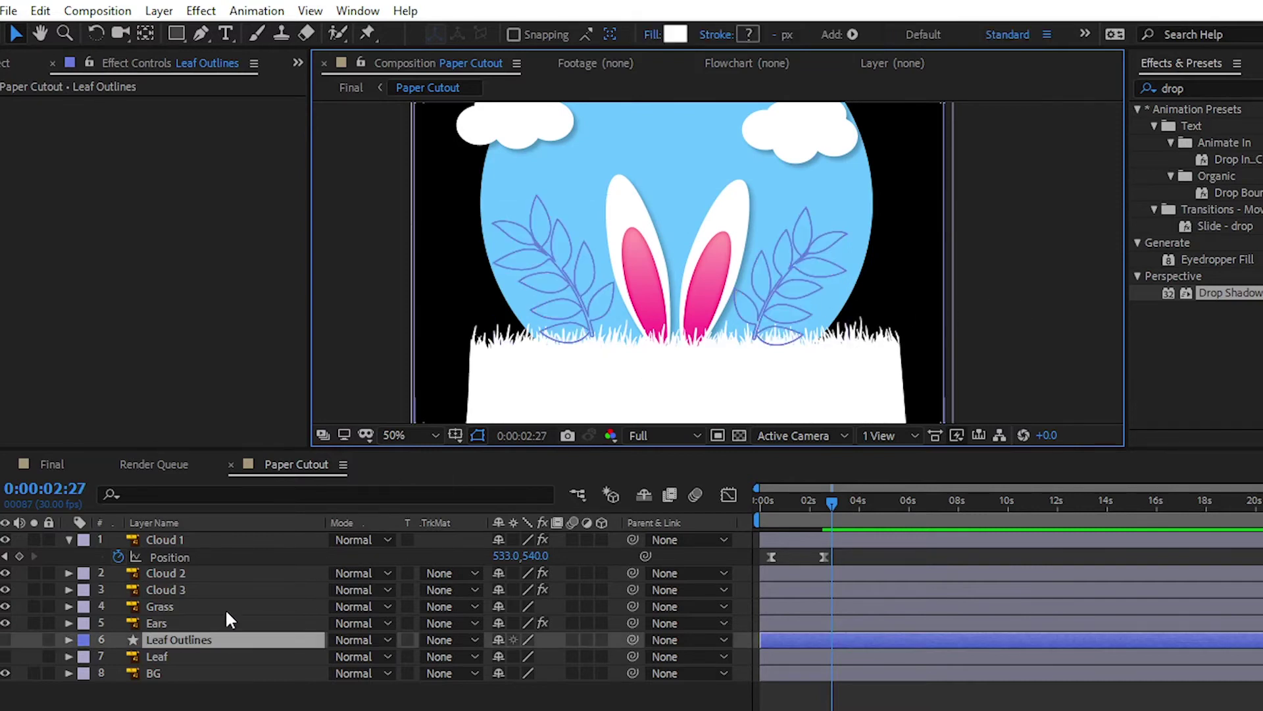
key("Delete")
key("ctrl+d")
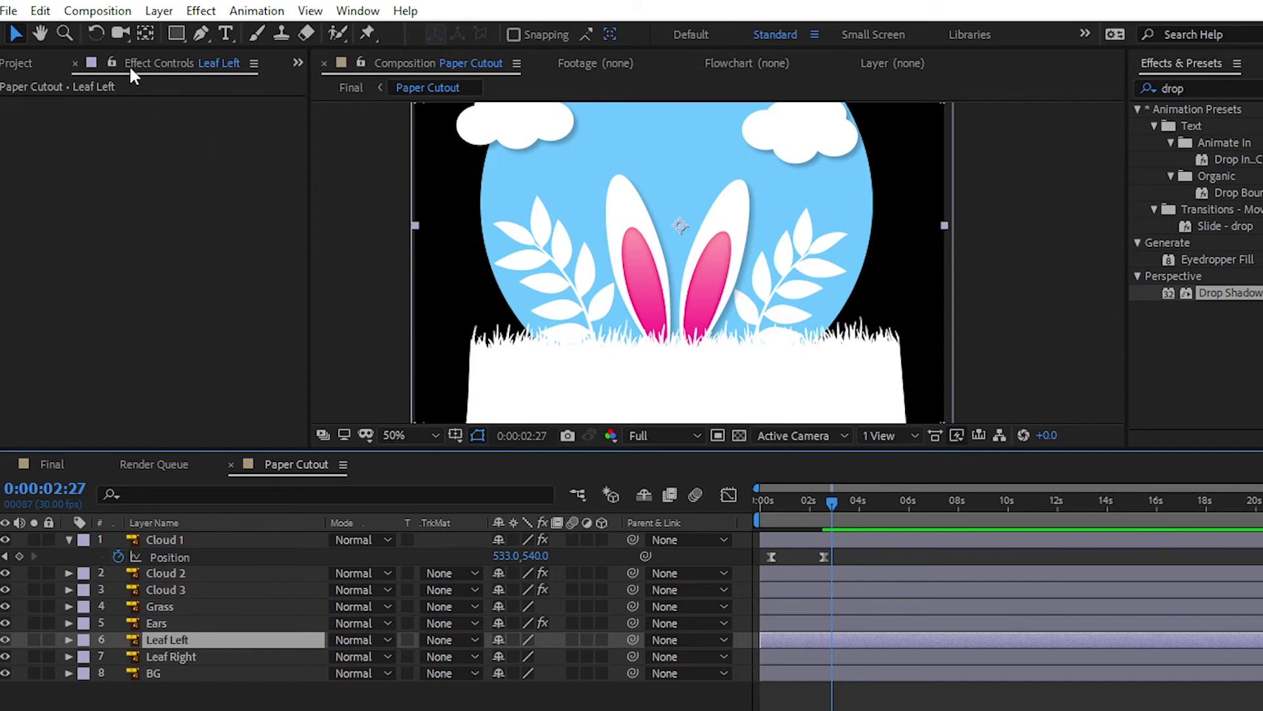
Step: Draw a rectangular mask around the left leaf on the Leaf Left layer and copy that mask to the Leaf Right layer
left_click(178, 32)
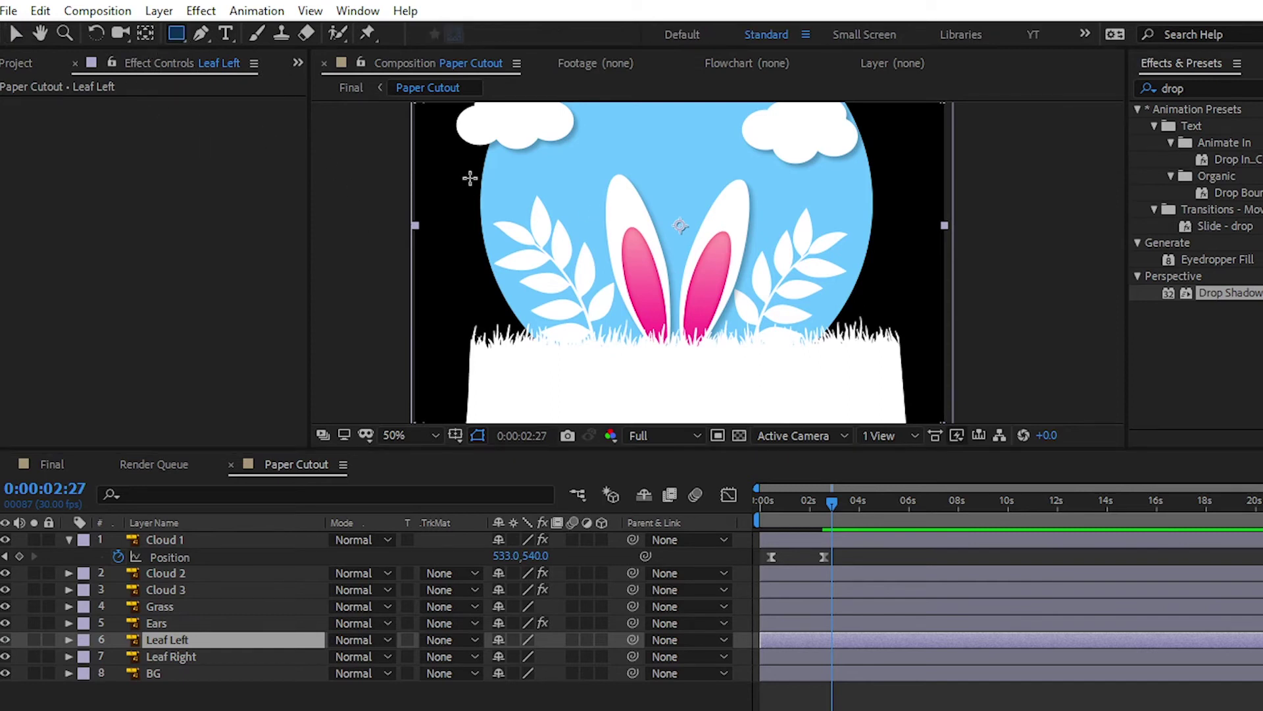
left_click_drag(461, 172, 674, 388)
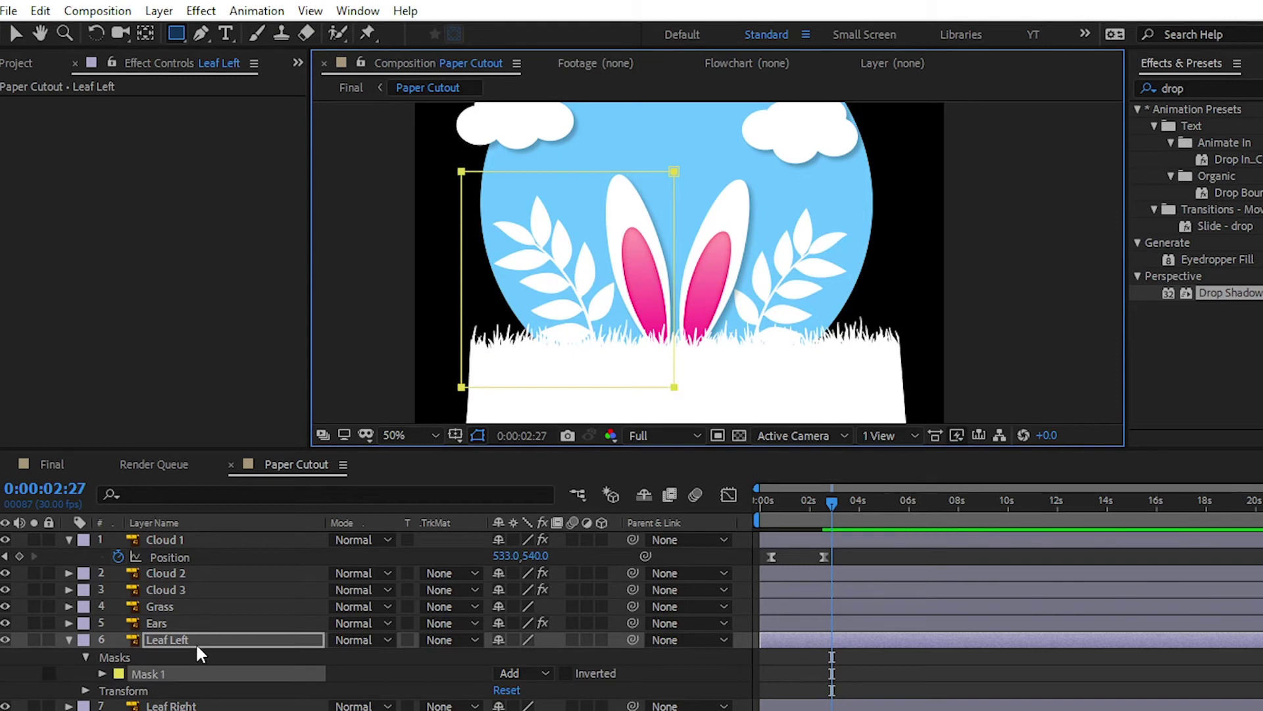
left_click(196, 642)
scroll(195, 642, "down", 1)
left_click(148, 652)
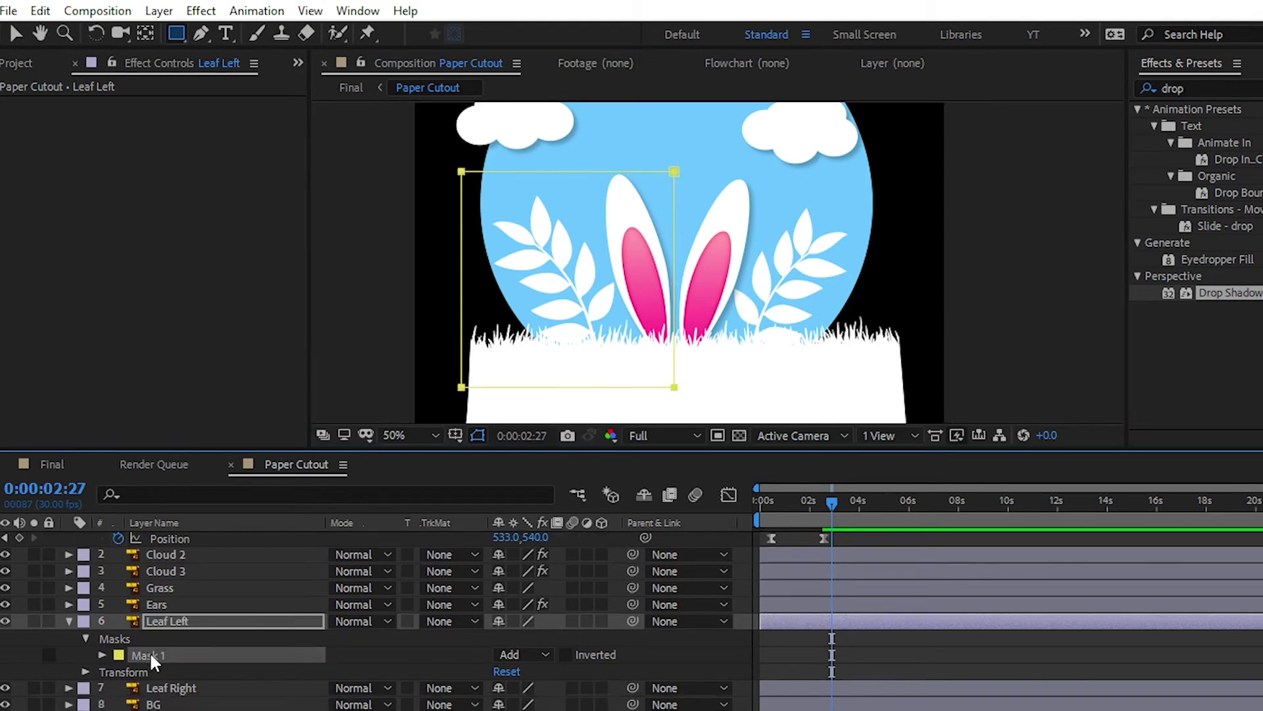
left_click(181, 689)
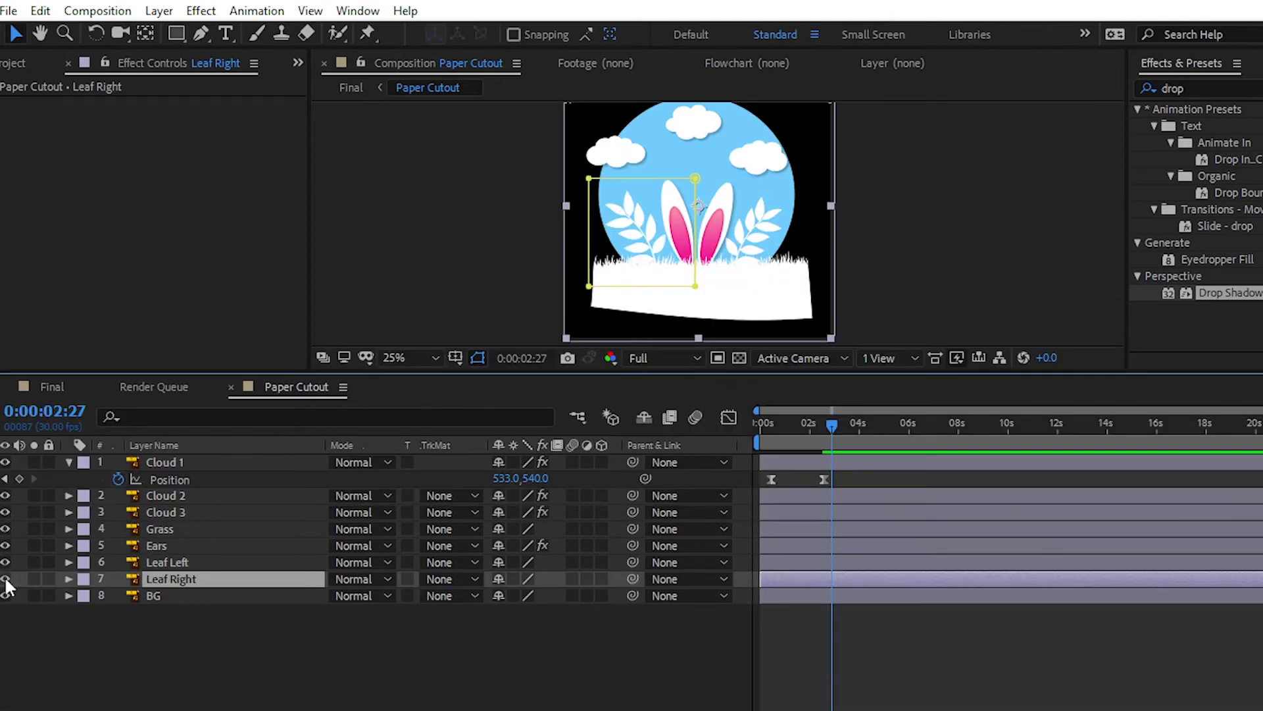
Step: Toggle the visibility of Leaf Left and Leaf Right to check how the masks separate the leaves
left_click(5, 578)
left_click(5, 579)
left_click(5, 562)
left_click(5, 562)
left_click(5, 578)
left_click(5, 578)
key("period")
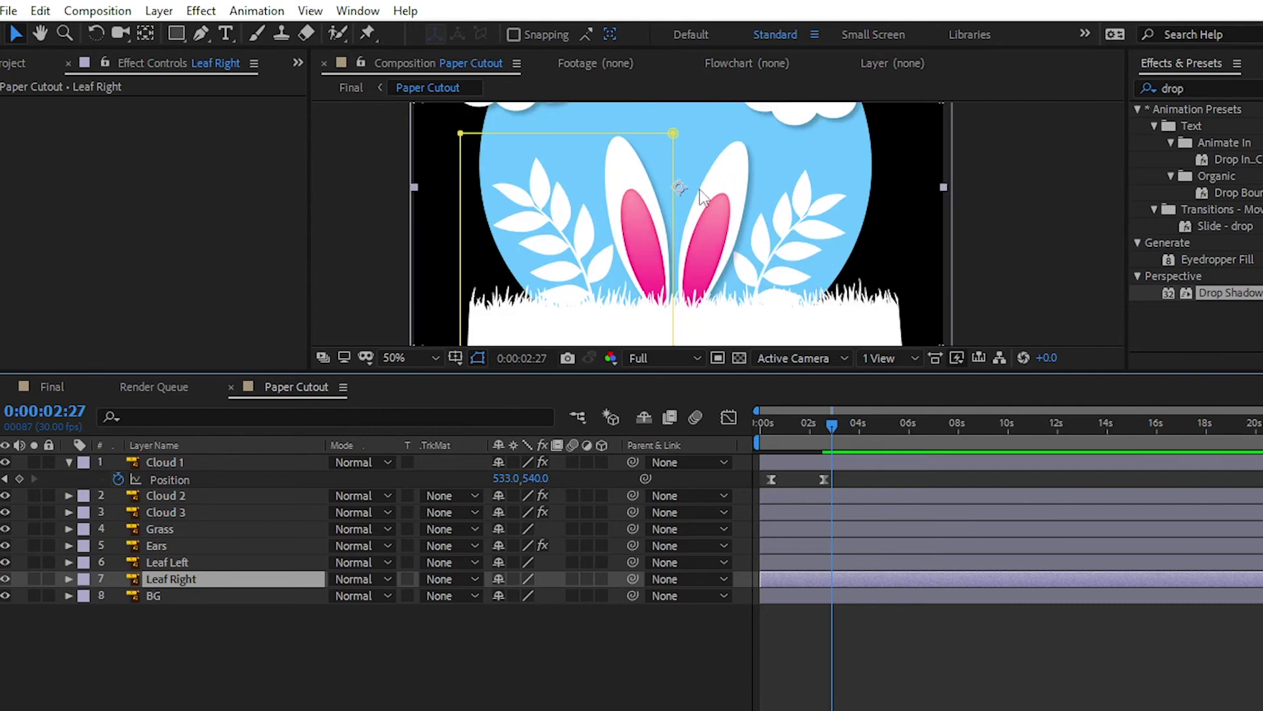
left_click_drag(653, 370, 645, 448)
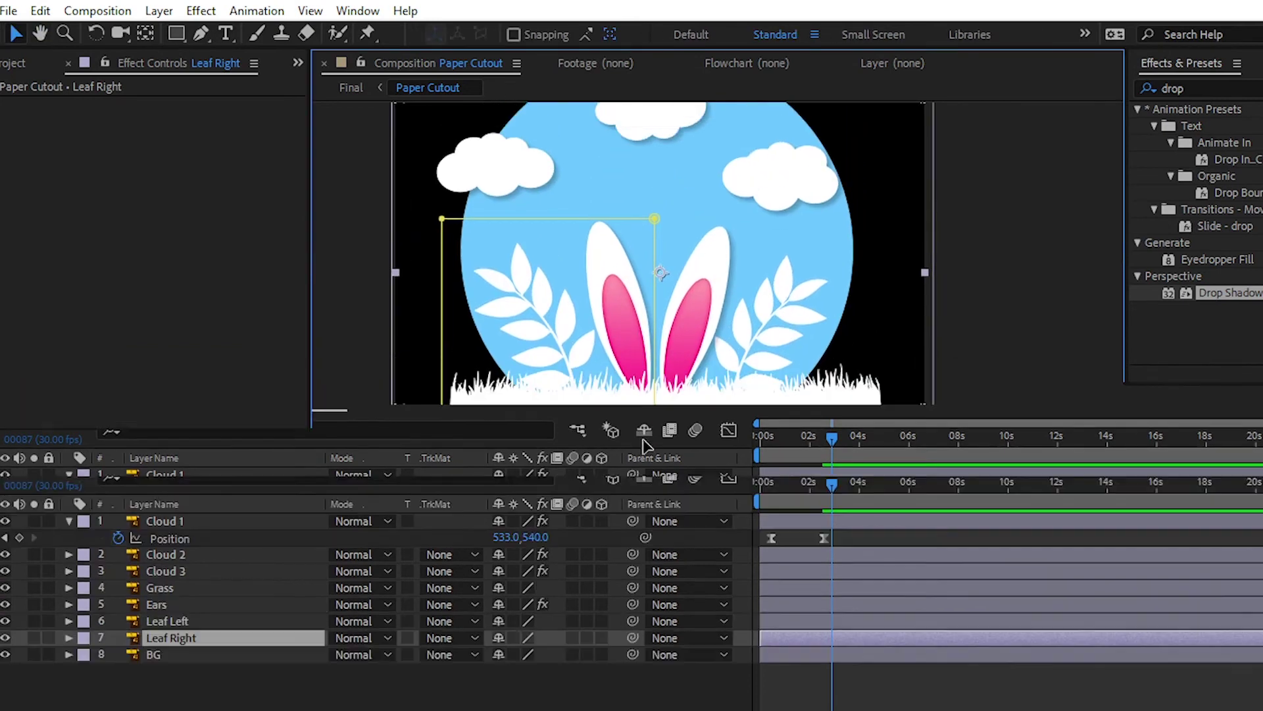
left_click(1051, 334)
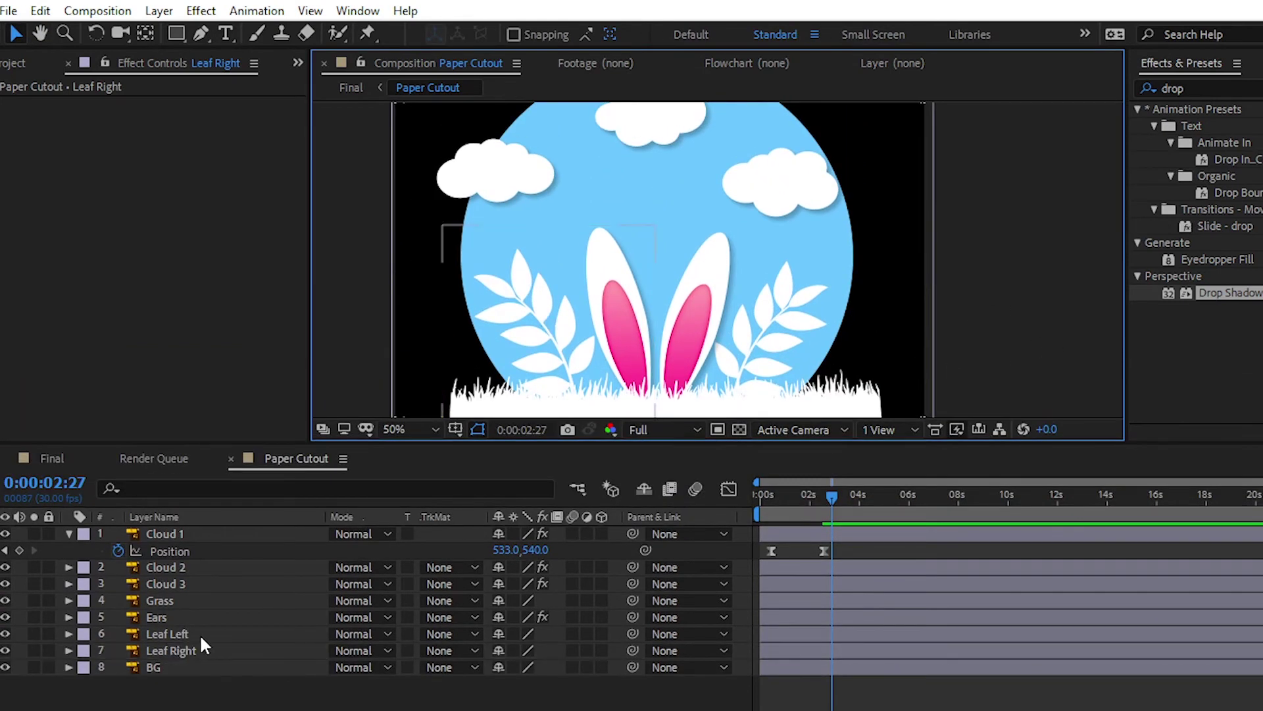
Step: Animate Leaf Left's Rotation with four keyframes from -100° at 0:00:03:03 to a final 0°, and preview the swing
left_click(167, 633)
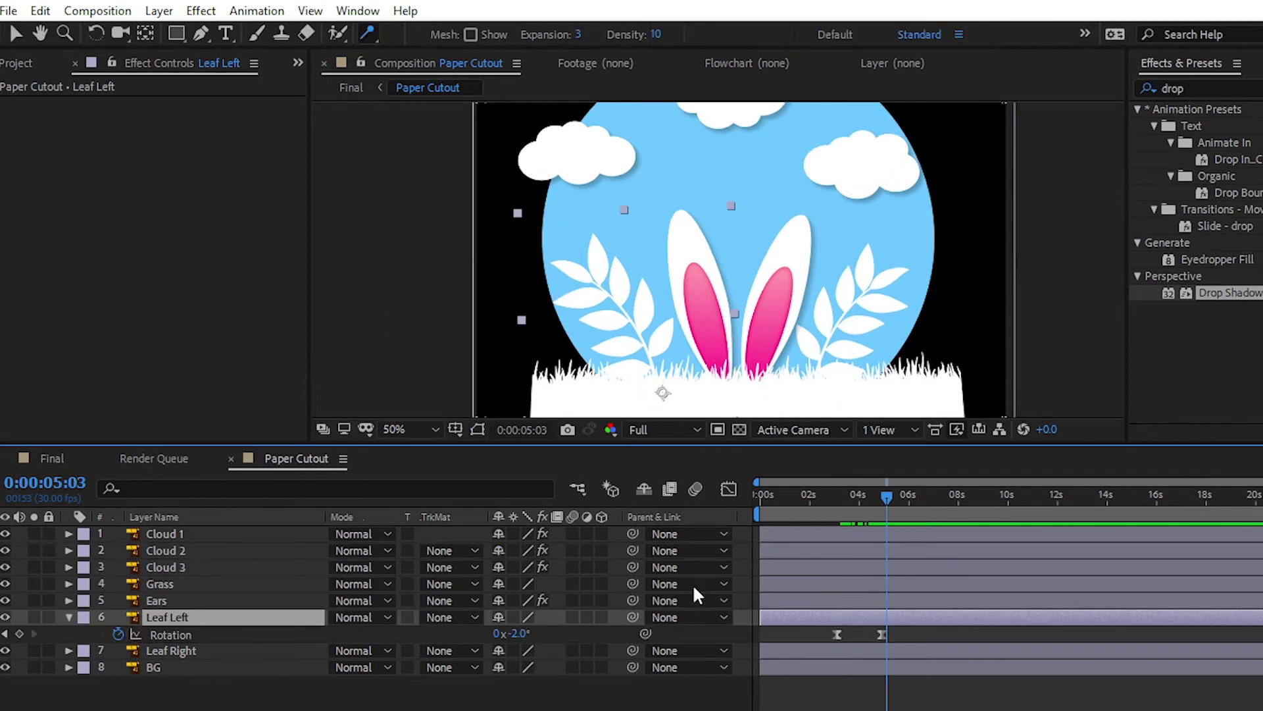
mouse_move(868, 507)
left_mouse_down()
mouse_move(835, 495)
mouse_move(886, 501)
left_mouse_up()
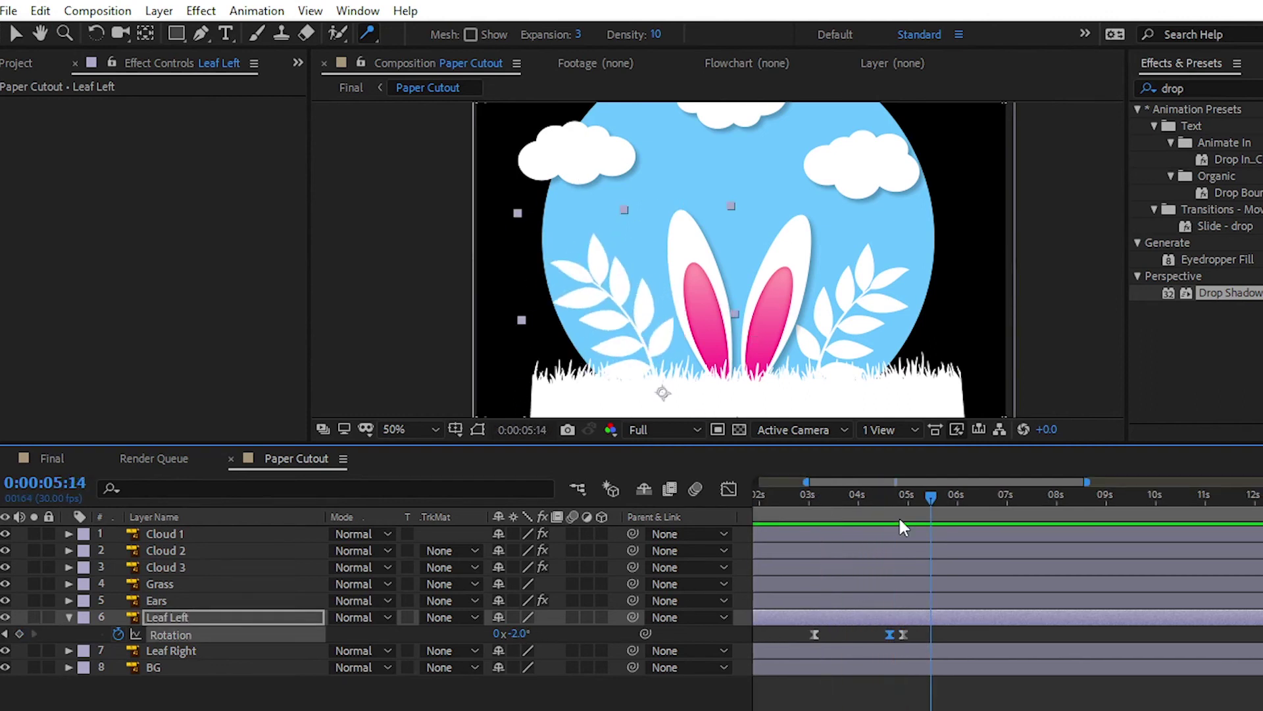
left_click(962, 506)
left_click_drag(964, 515, 978, 515)
left_click_drag(516, 634, 518, 633)
key("space")
left_click(816, 500)
key("space")
key("space")
Step: Set the Leaf Left layer's Drop Shadow to Softness 20 and Distance 12
left_click(184, 227)
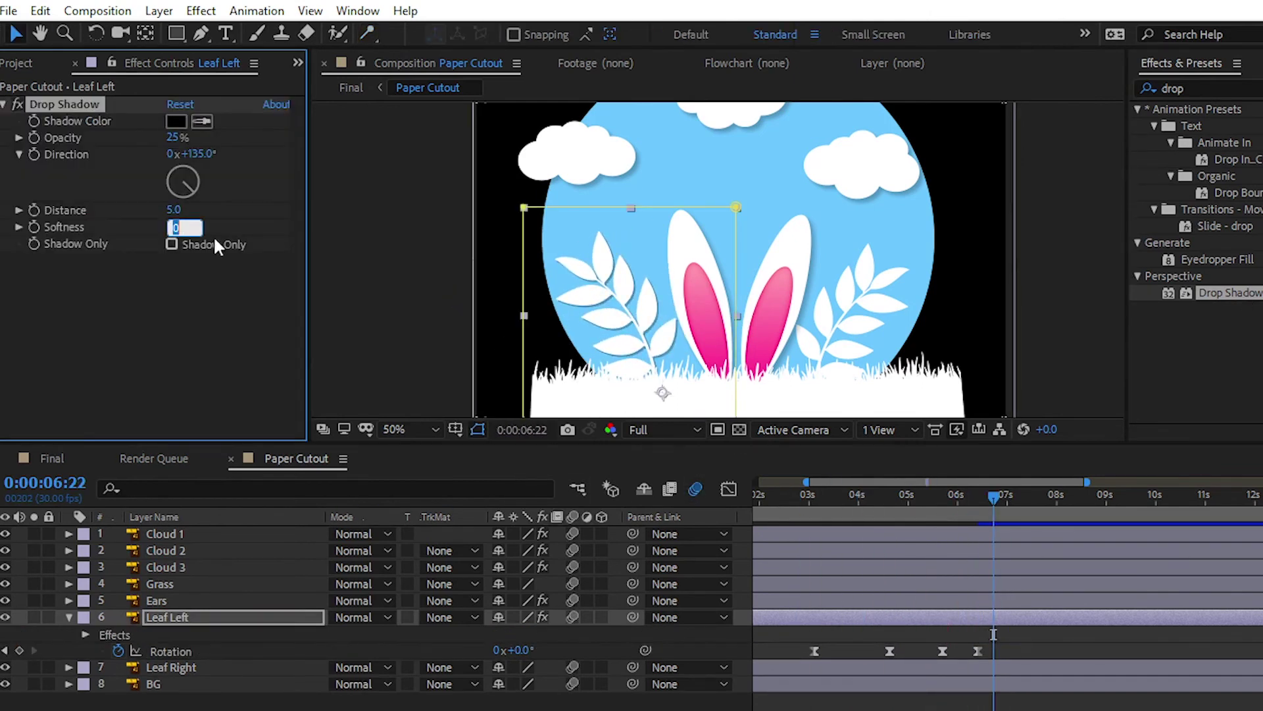
key("Return")
left_click(394, 296)
left_click(209, 616)
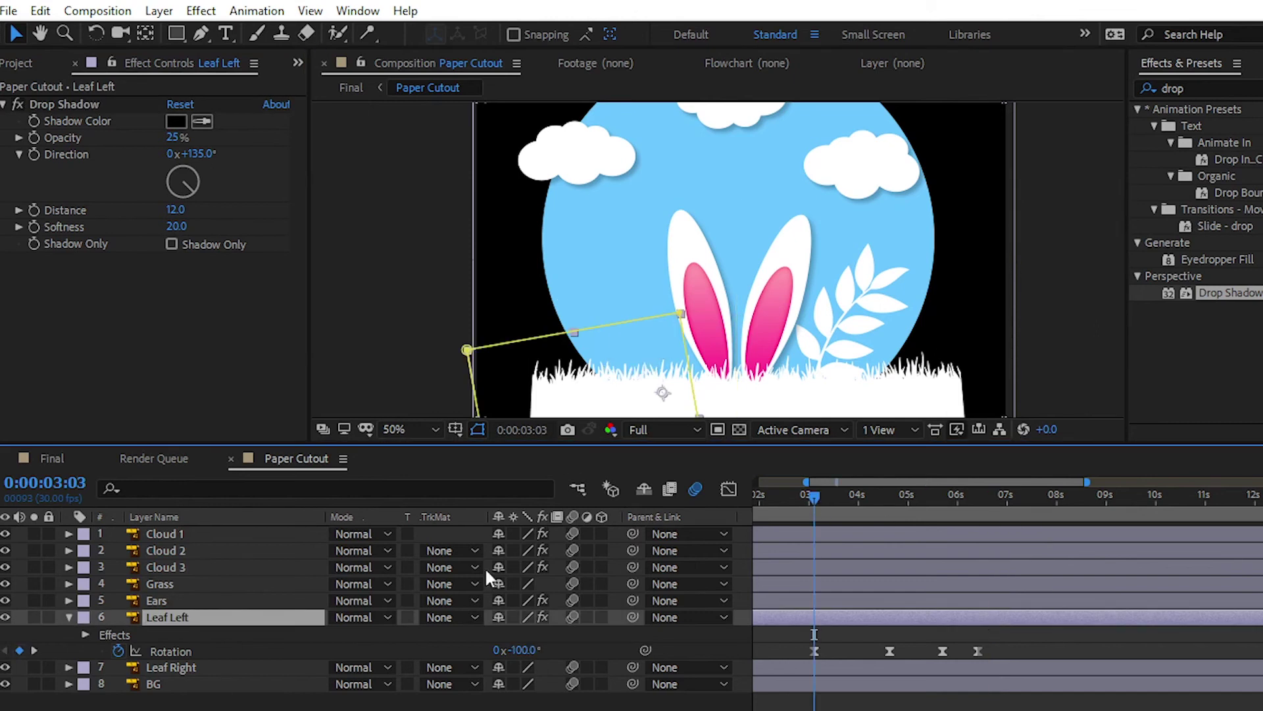
Step: Move the Leaf Right layer's anchor point to the leaf's base and set a 103° Rotation keyframe at 0:00:03:03
left_click_drag(814, 500, 815, 529)
left_click(813, 667)
left_click_drag(726, 300, 658, 235)
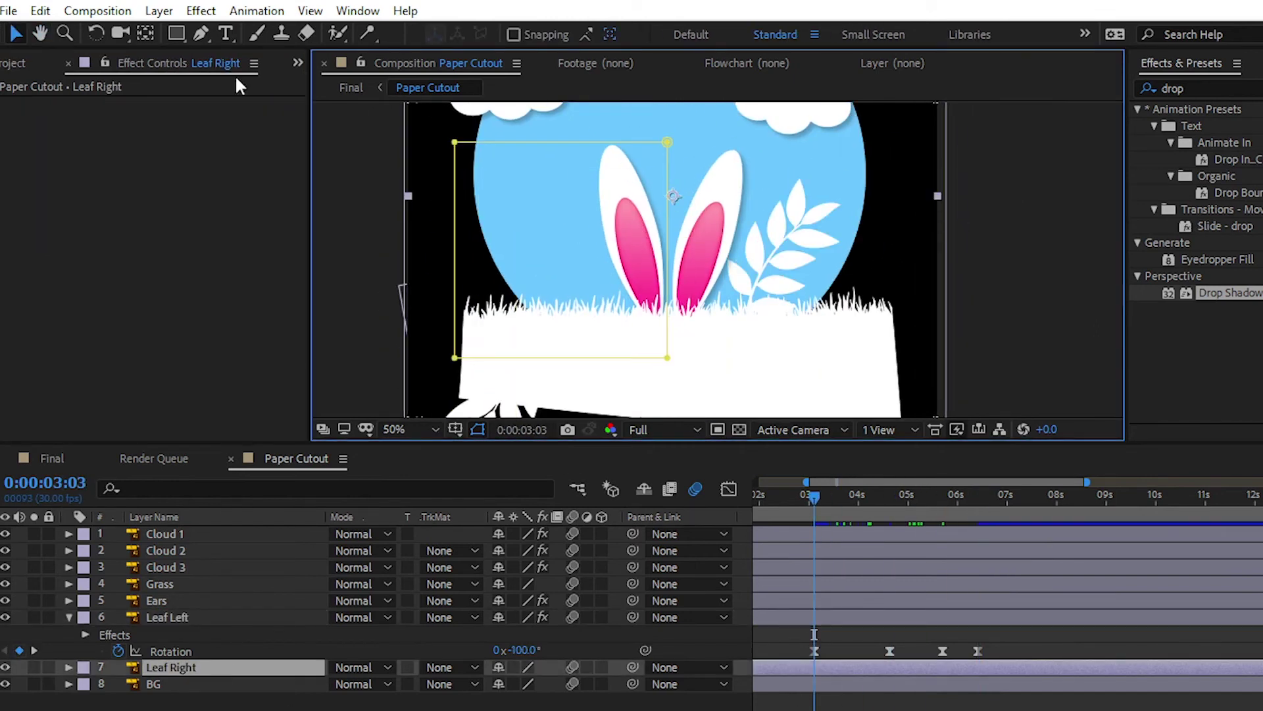
left_click(145, 33)
key("alt+shift+r")
left_click_drag(517, 684, 605, 684)
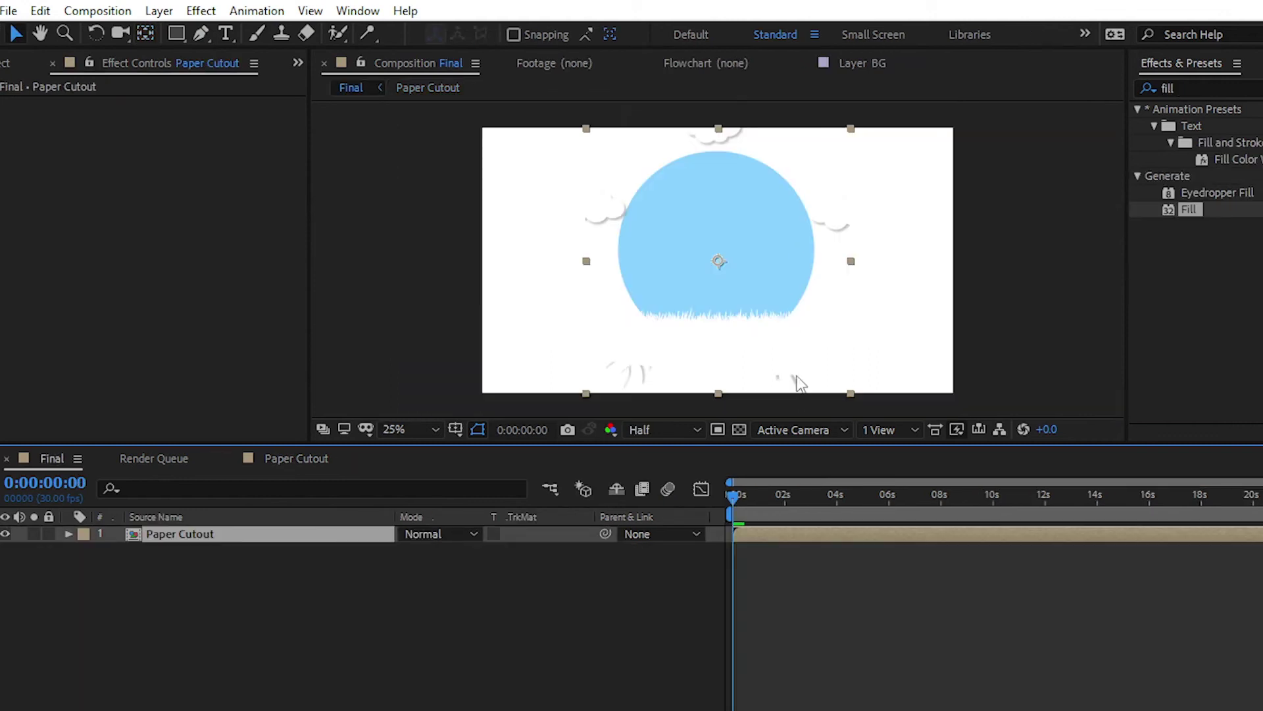
Step: Save the project and preview the Final composition from its start
key("ctrl+s")
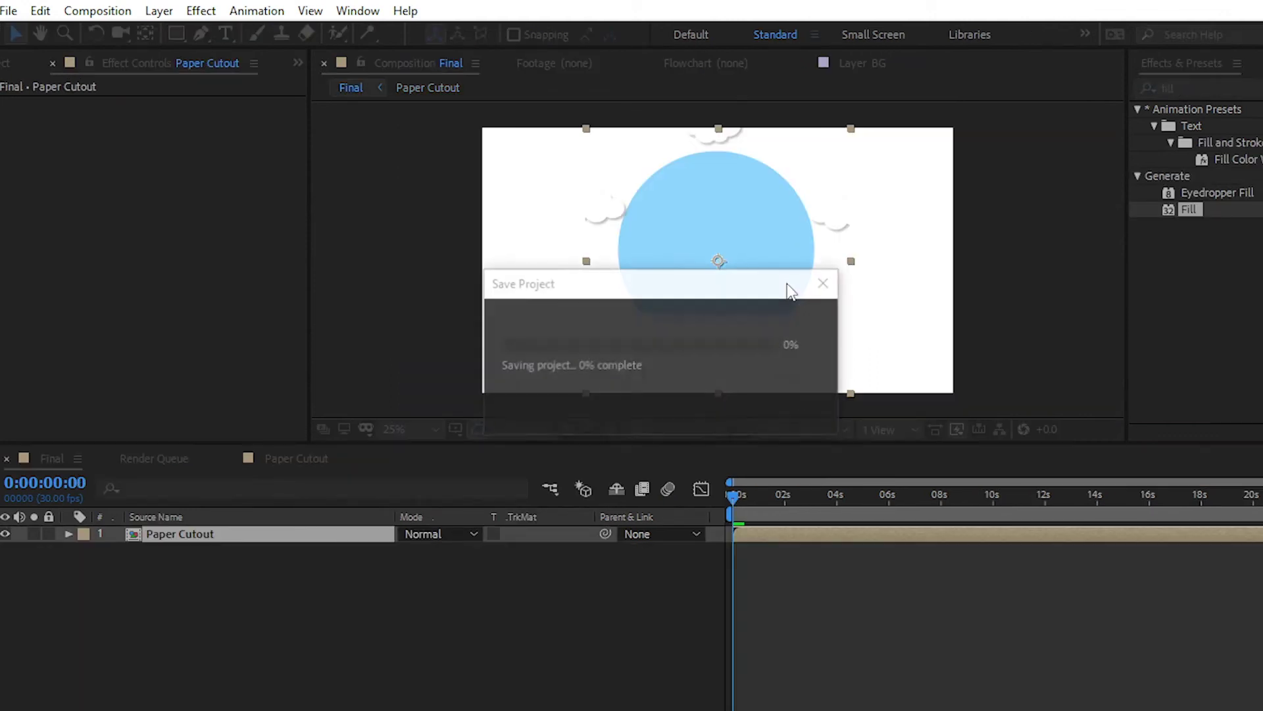
mouse_move(738, 504)
left_mouse_down()
mouse_move(806, 502)
mouse_move(726, 502)
left_mouse_up()
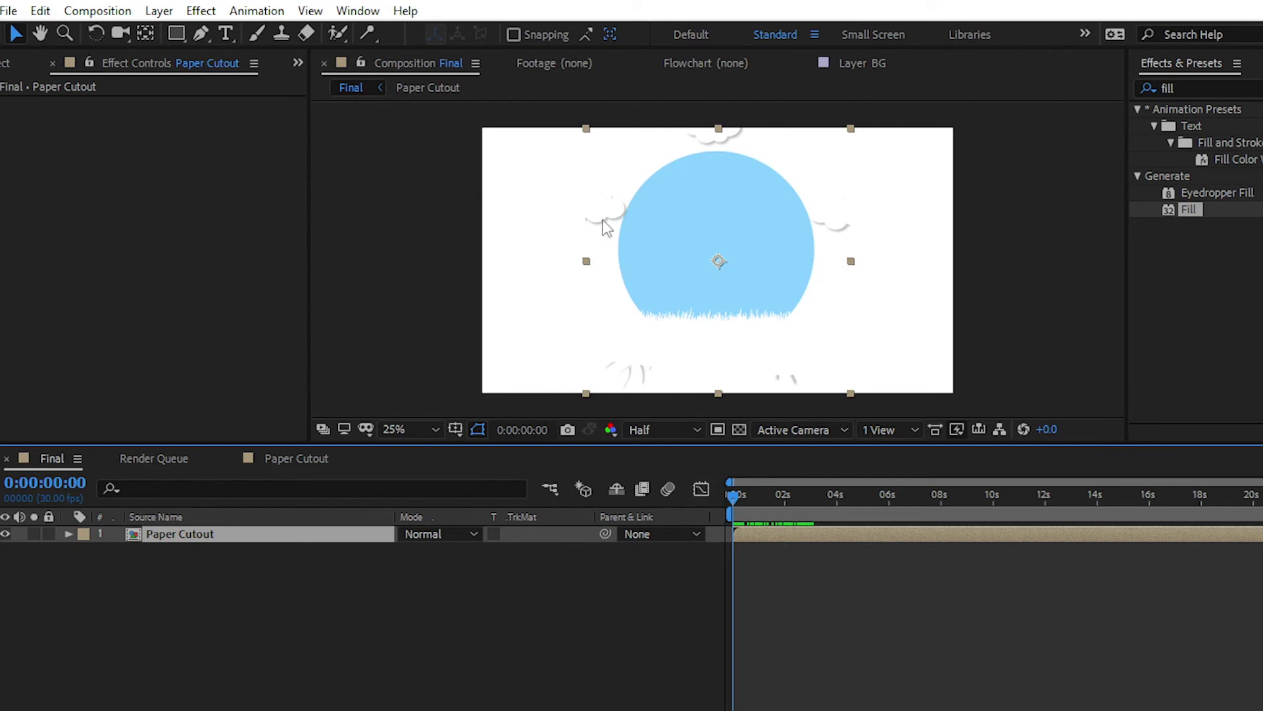
Step: In the Paper Cutout composition, keyframe Cloud 1's Drop Shadow Opacity from 0% at 0:00:00:13 to 25% at its last Position keyframe
left_click(296, 460)
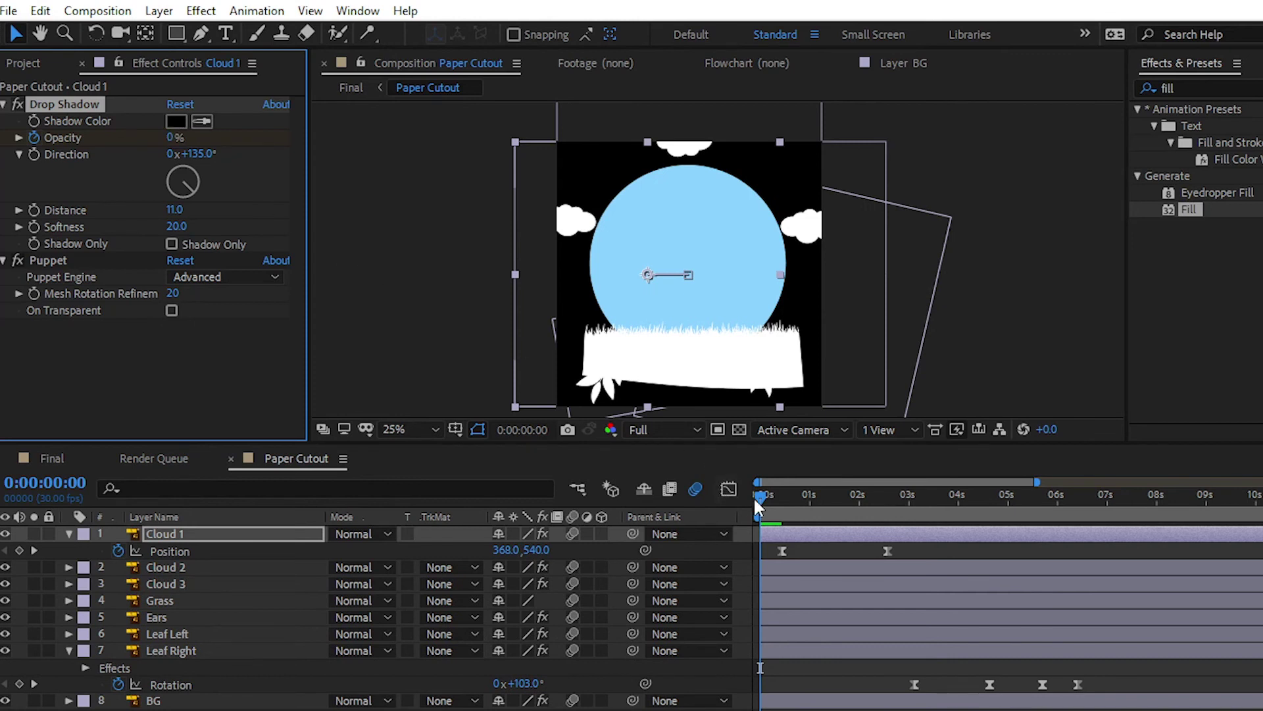
left_click_drag(759, 496, 780, 502)
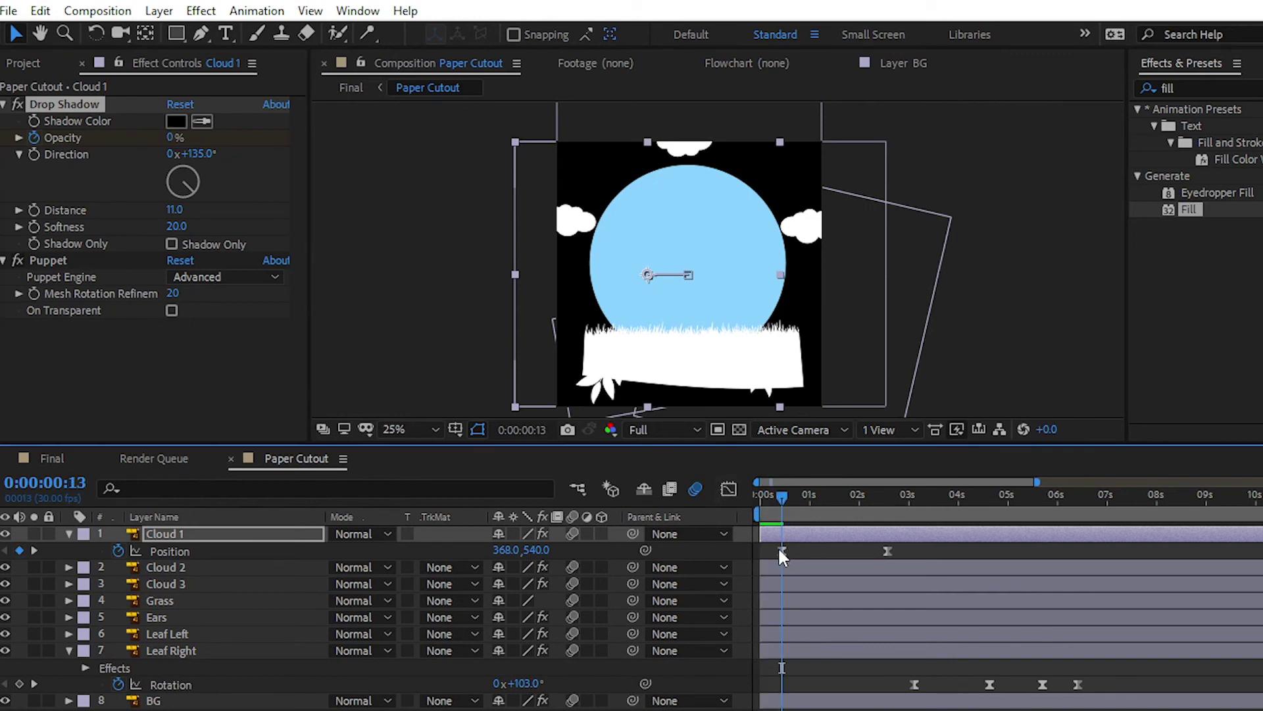
left_click(781, 550)
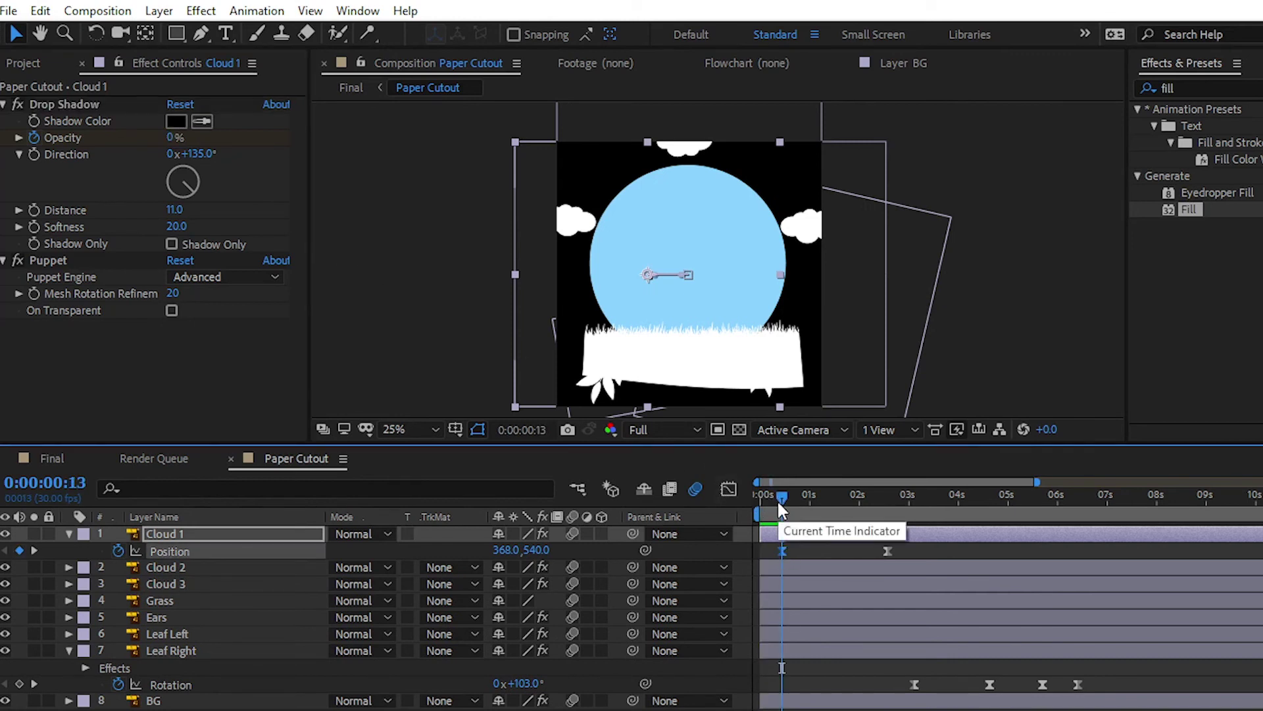
key("u")
left_click(781, 566)
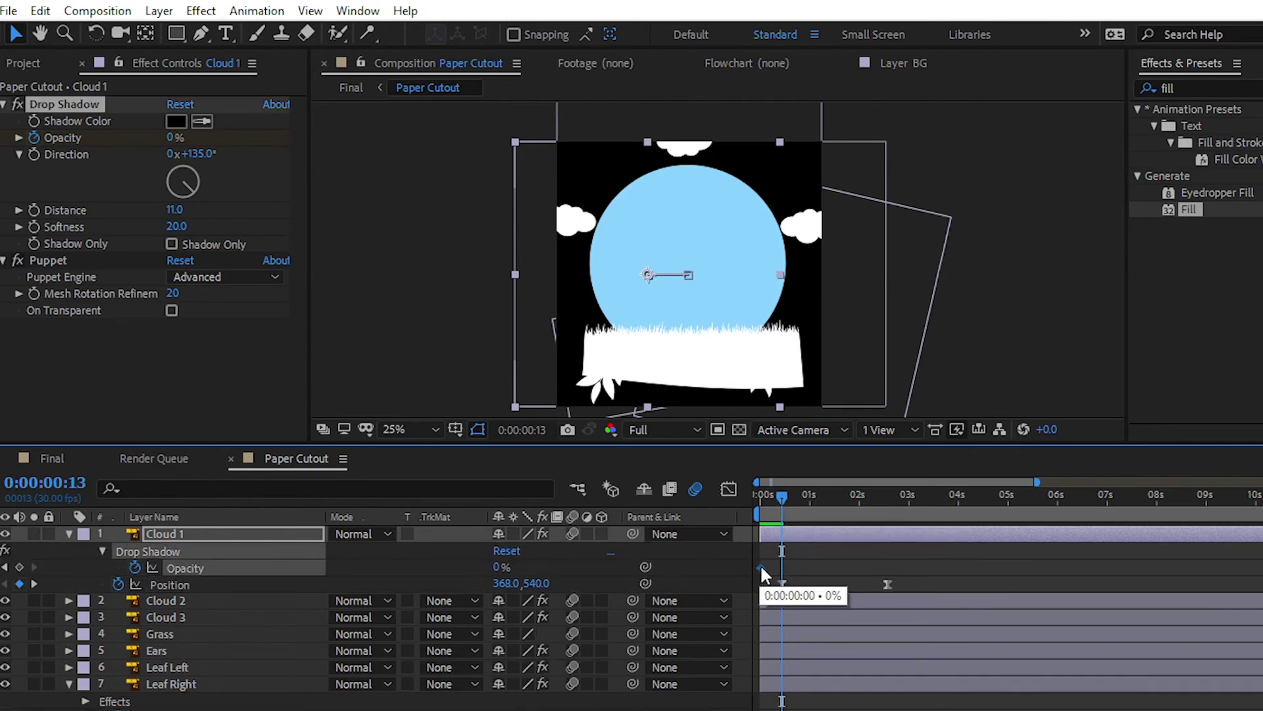
mouse_move(781, 496)
left_mouse_down()
mouse_move(888, 499)
mouse_move(785, 507)
mouse_move(798, 507)
left_mouse_up()
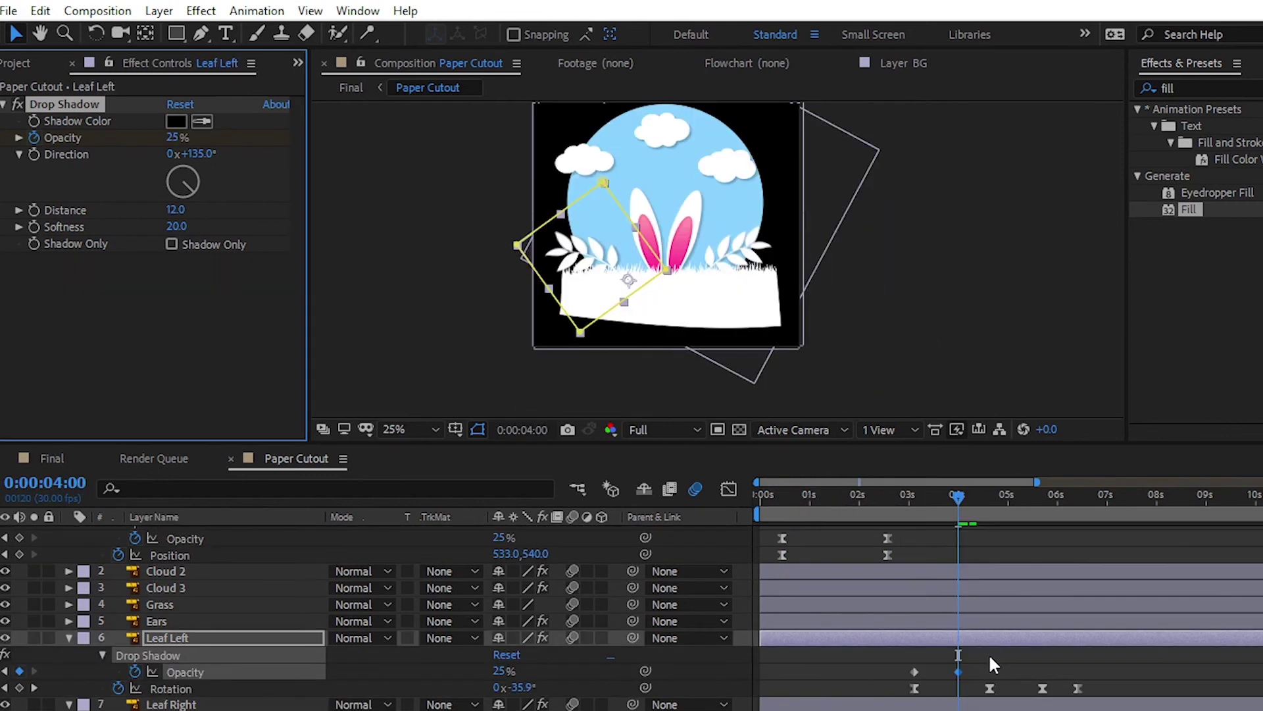
Step: Apply Easy Ease to both Drop Shadow Opacity keyframes of the Leaf Left layer
left_click_drag(990, 656, 904, 673)
key("F9")
scroll(941, 668, "down", 2)
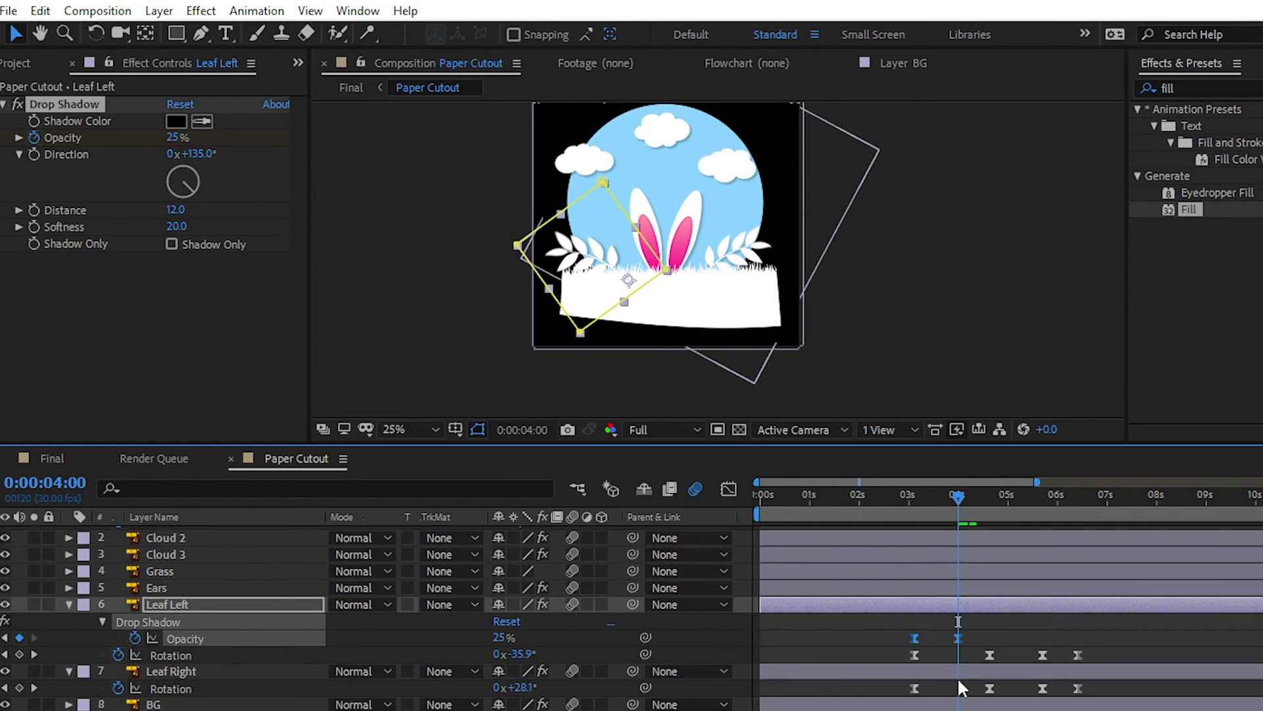
Step: Select the Leaf Right layer with its keyframes revealed and move the current time to its first Rotation keyframe
left_click(958, 672)
key("u")
key("u")
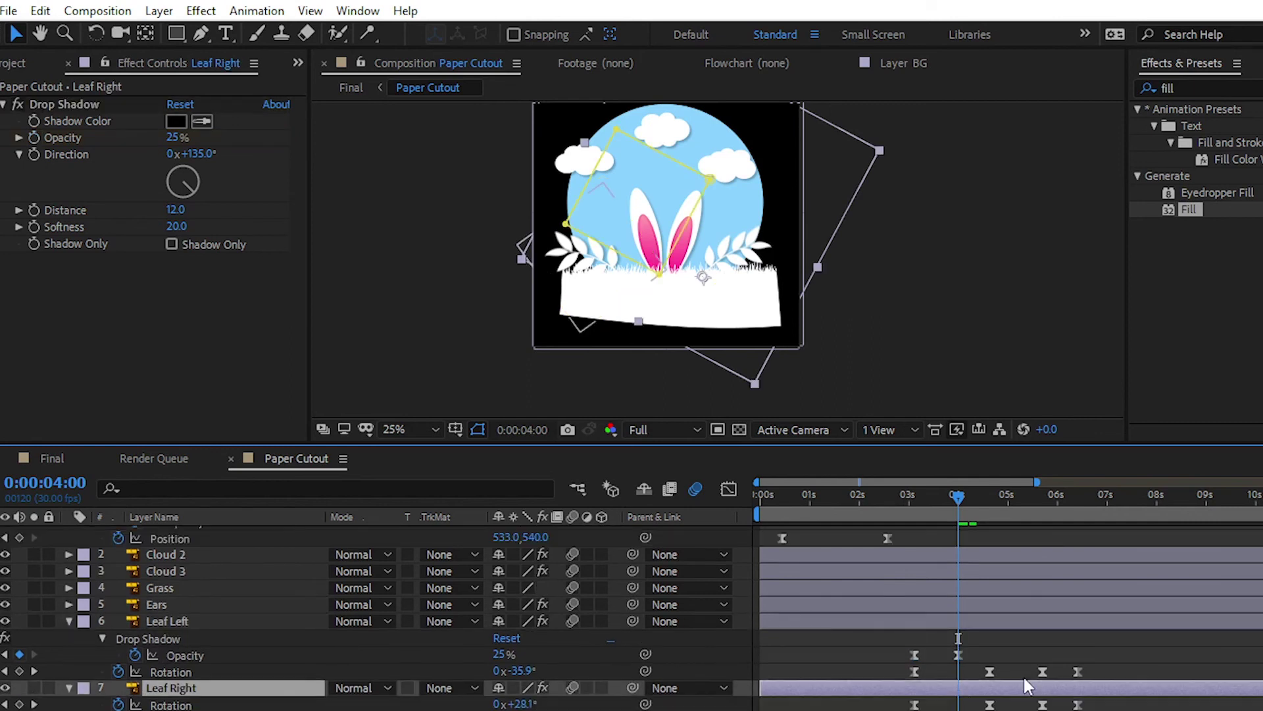
scroll(981, 671, "down", 1)
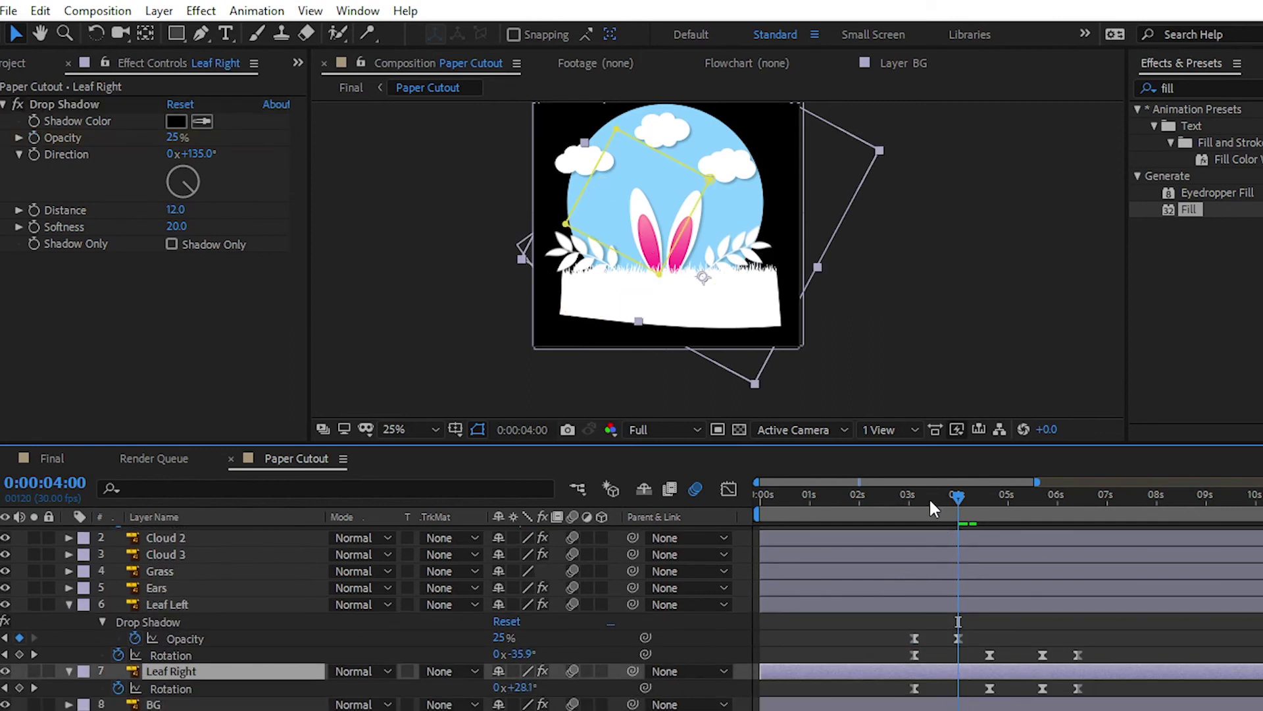
left_click_drag(929, 497, 905, 501)
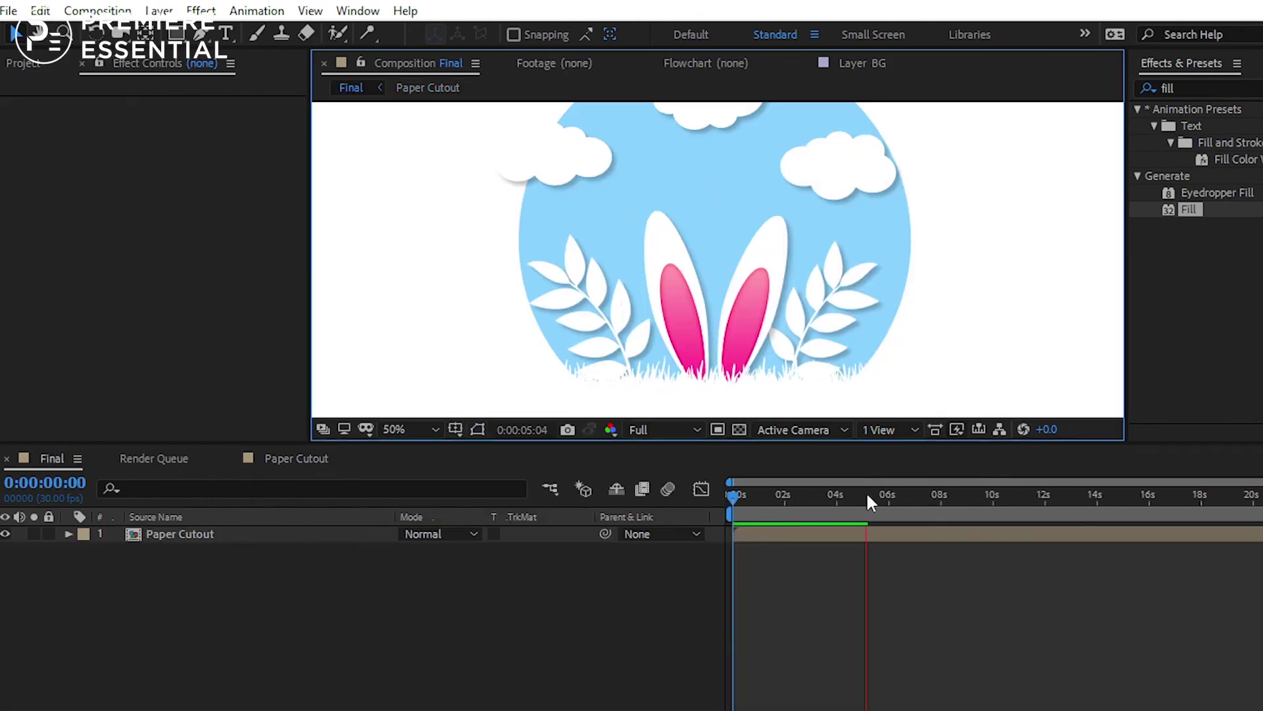
Step: Play the Final composition in a maximized viewer to review the complete paper cutout animation
key("space")
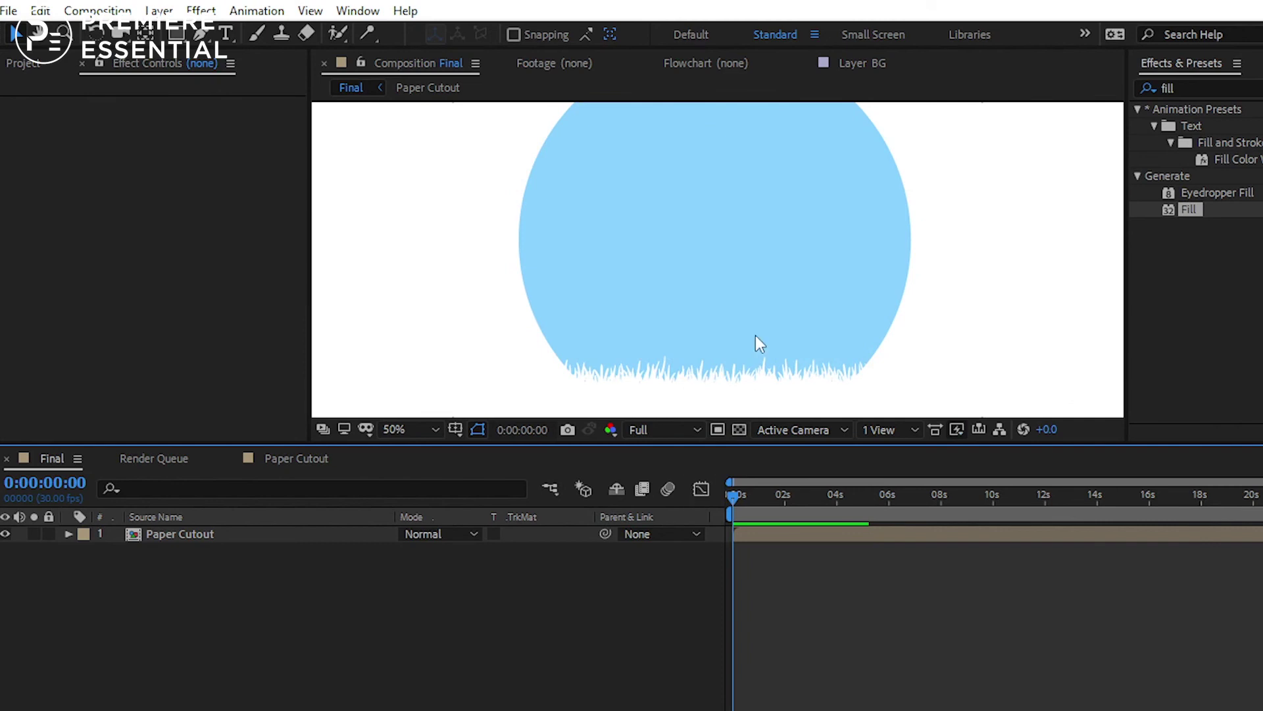
key("grave")
scroll(749, 337, "up", 1)
key("space")
scroll(748, 336, "down", 1)
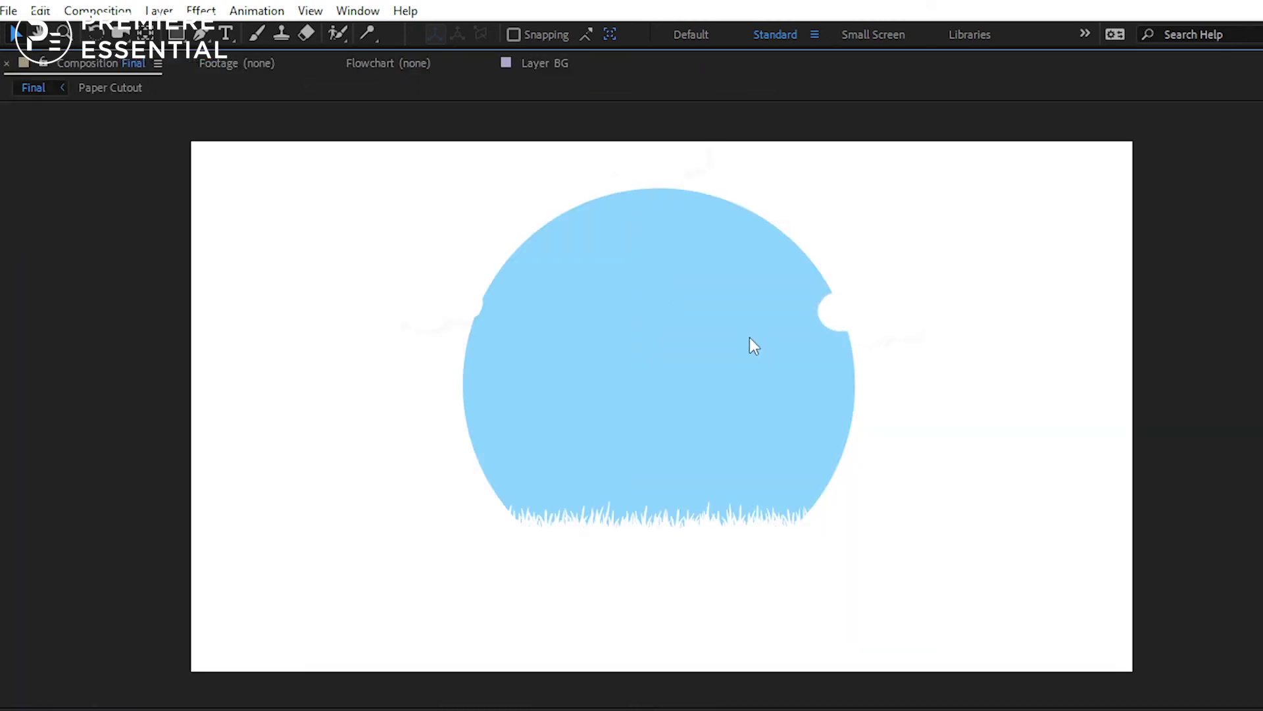
key("space")
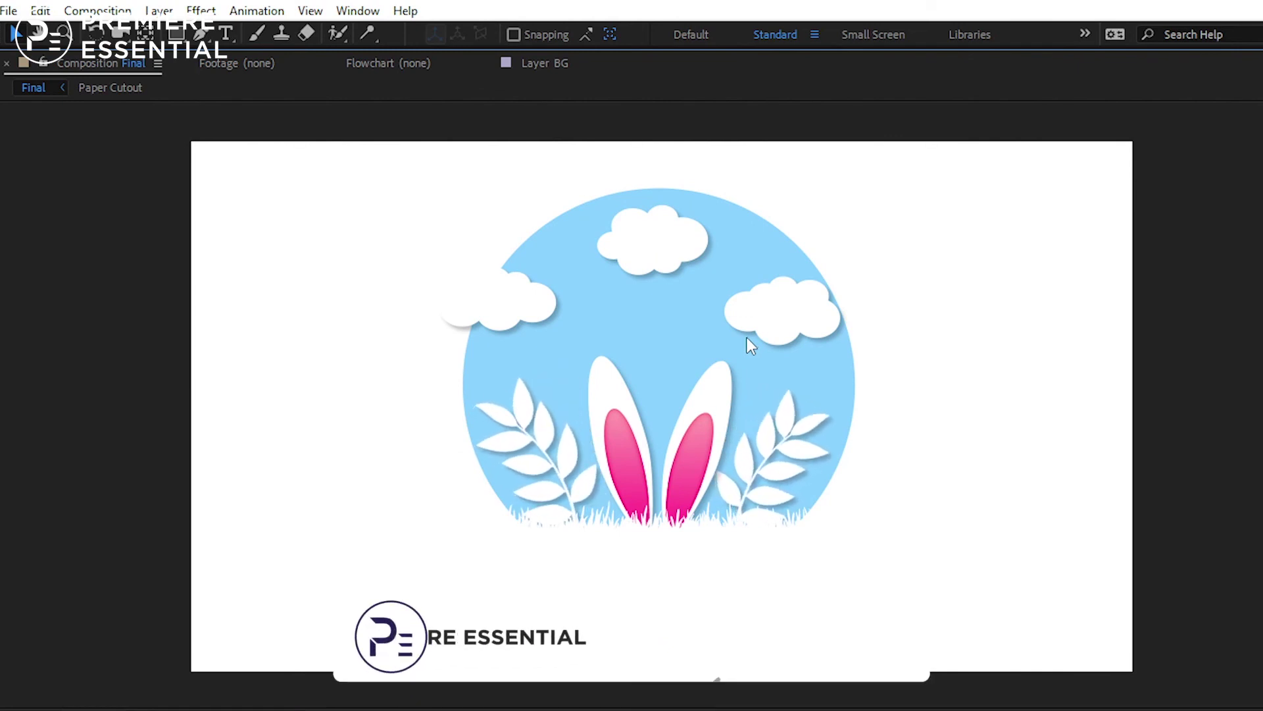
Step: Restore the full workspace layout and preview the Final composition again
key("grave")
key("space")
left_click_drag(836, 504, 691, 500)
scroll(680, 329, "down", 1)
key("space")
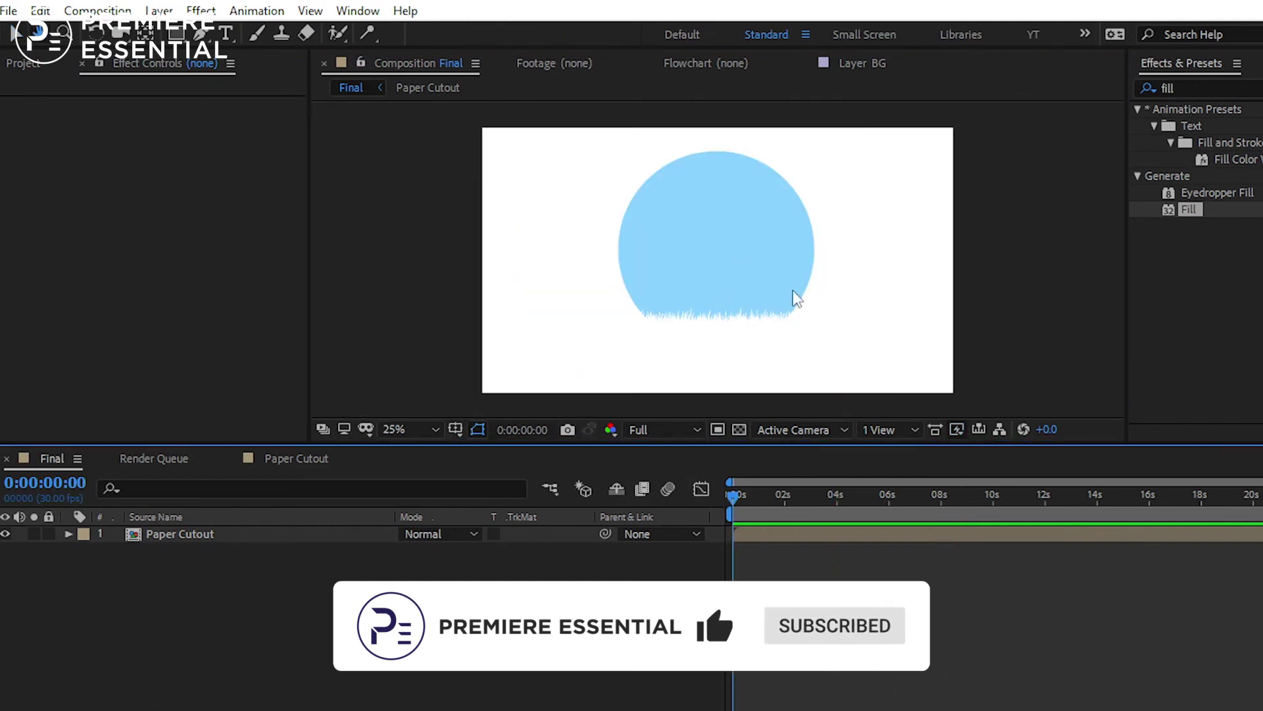